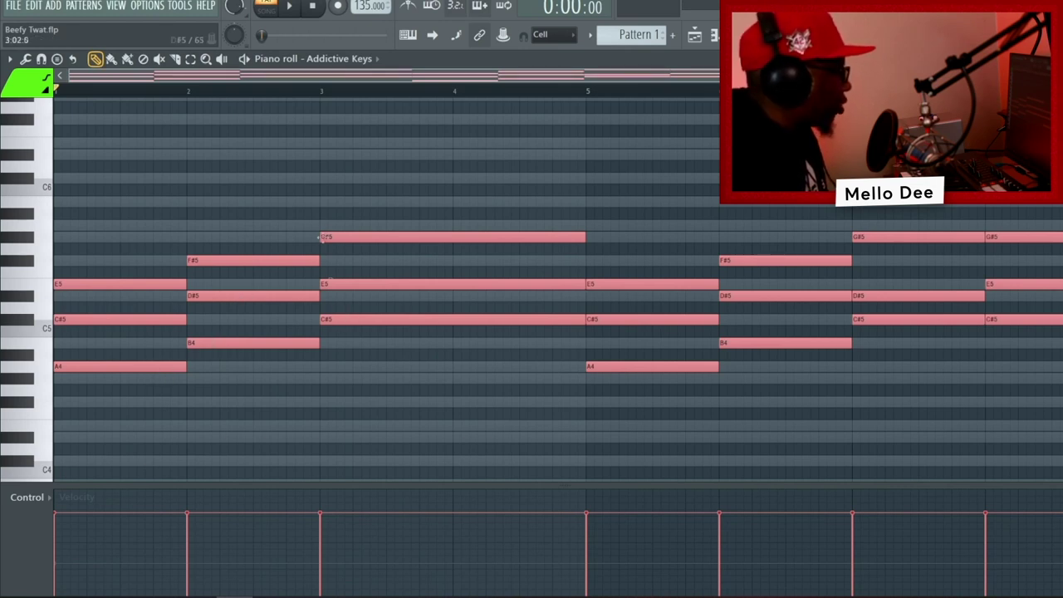
Clear the note selection and play back the chord progression with all eight bars in view.
{"action": "left_click", "coordinate": [316, 192]}
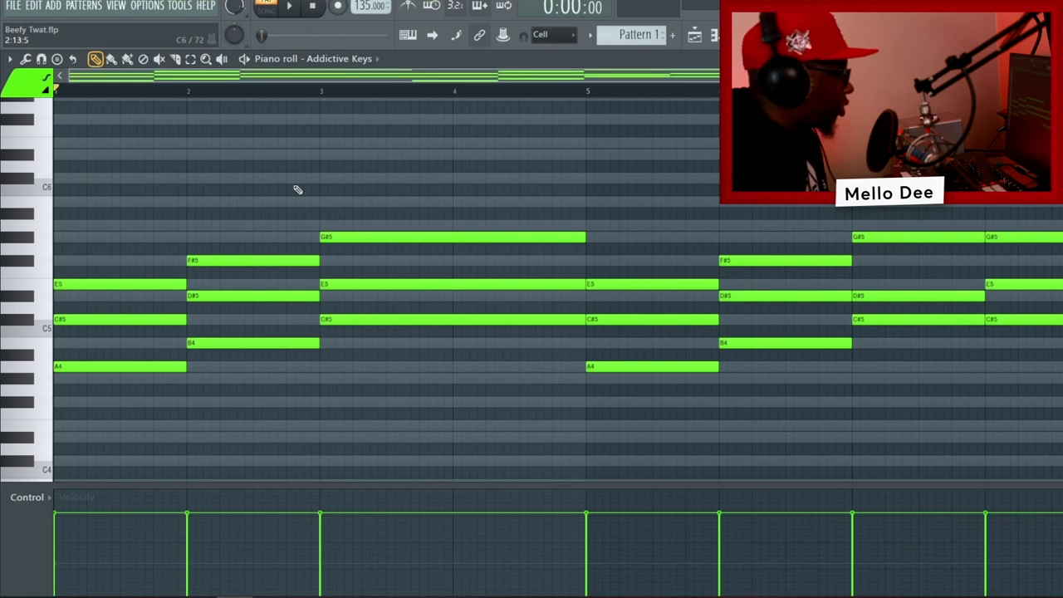
{"action": "key", "text": "Page_Down"}
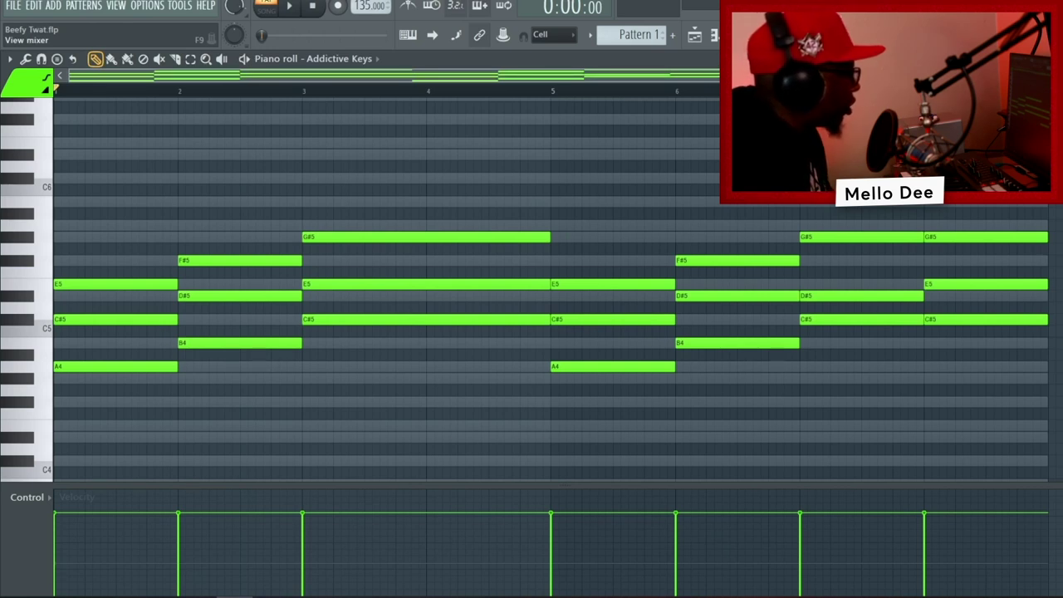
{"action": "key", "text": "space"}
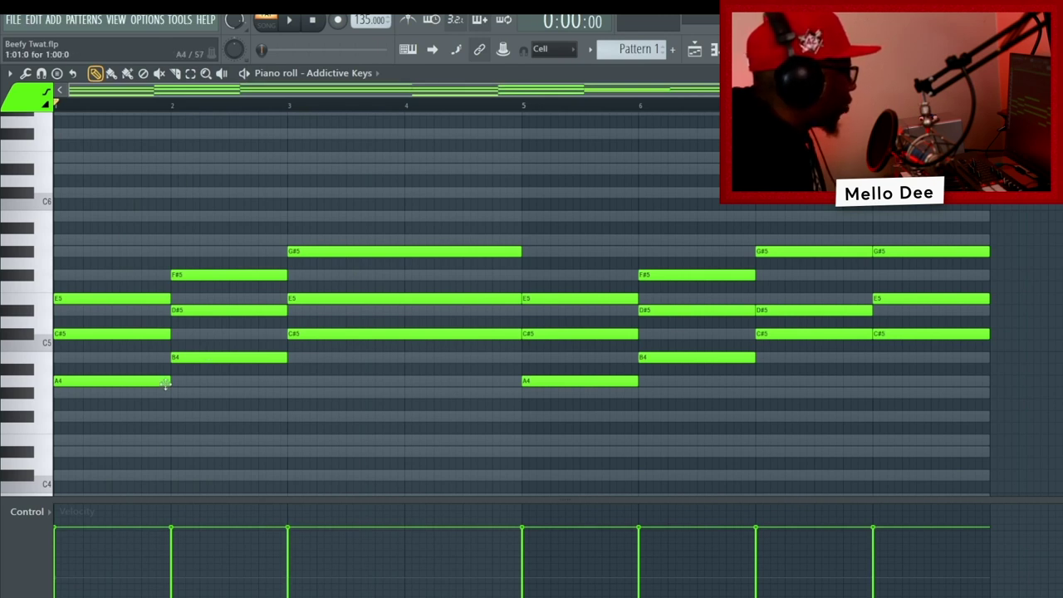
Move the chord changes at bars 2 and 6 a quarter bar earlier, adjusting the adjoining chords' lengths.
{"action": "left_click_drag", "start_coordinate": [152, 264], "coordinate": [220, 403]}
{"action": "left_click_drag", "start_coordinate": [171, 302], "coordinate": [145, 302]}
{"action": "left_click", "coordinate": [168, 216]}
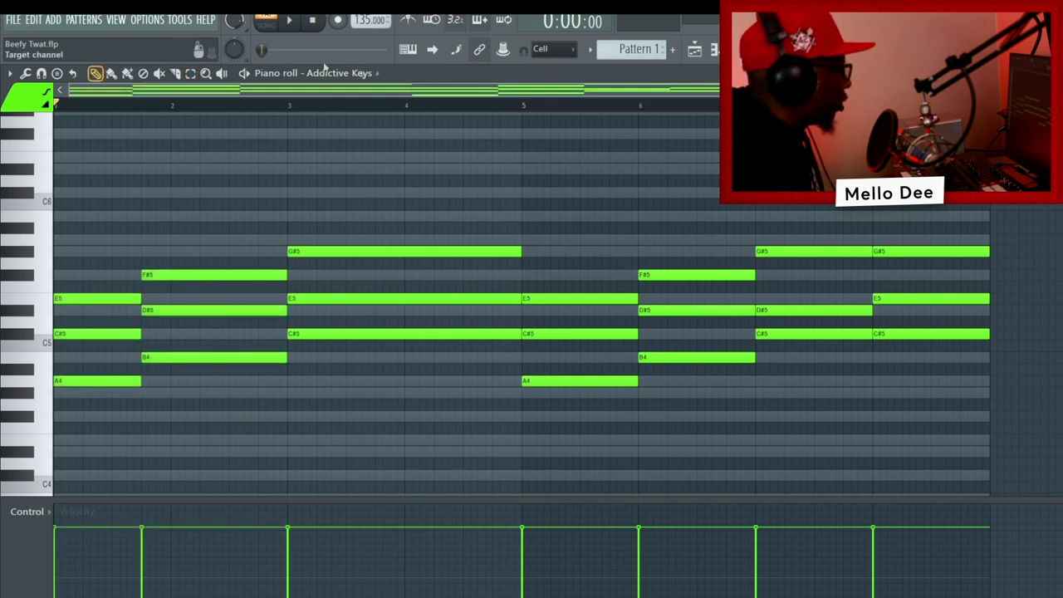
{"action": "left_click_drag", "start_coordinate": [593, 234], "coordinate": [706, 447]}
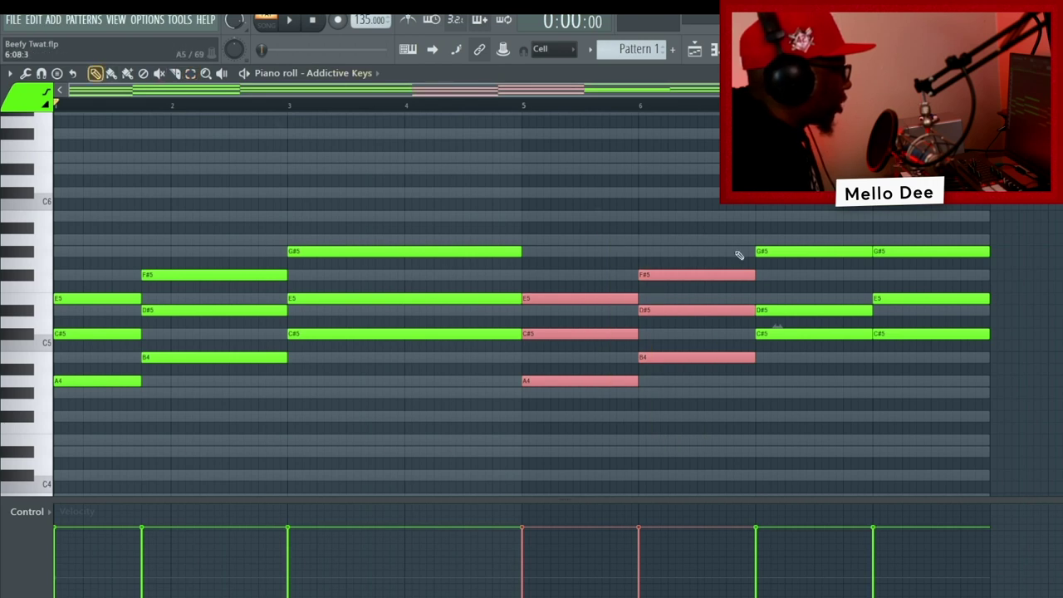
{"action": "left_click_drag", "start_coordinate": [636, 298], "coordinate": [610, 297]}
{"action": "left_click", "coordinate": [415, 124]}
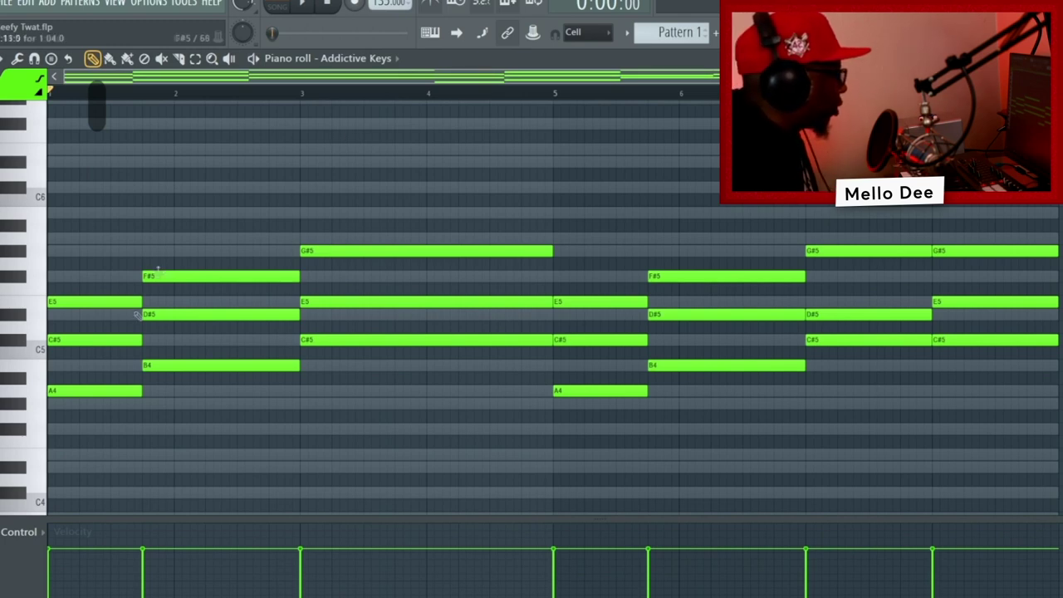
Lower the first chord's A4 and the second chord's D#5 by one octave.
{"action": "left_click", "coordinate": [195, 59]}
{"action": "mouse_move", "coordinate": [101, 371]}
{"action": "left_mouse_down"}
{"action": "mouse_move", "coordinate": [122, 409]}
{"action": "mouse_move", "coordinate": [118, 398]}
{"action": "left_mouse_up"}
{"action": "key", "text": "ctrl+Down"}
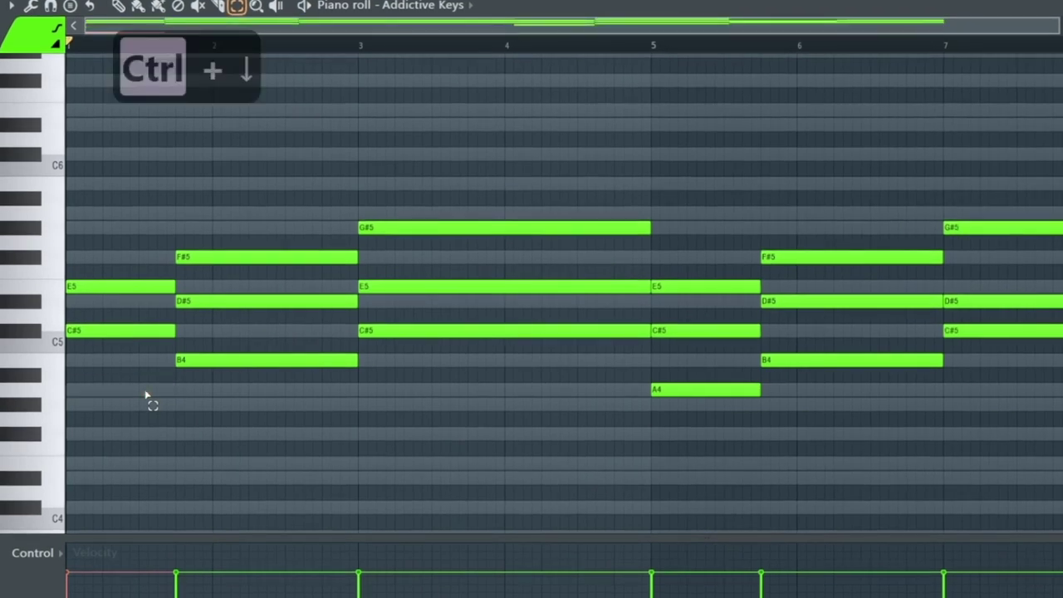
{"action": "scroll", "coordinate": [216, 304], "scroll_direction": "down", "scroll_amount": 4}
{"action": "left_click_drag", "start_coordinate": [233, 151], "coordinate": [308, 191]}
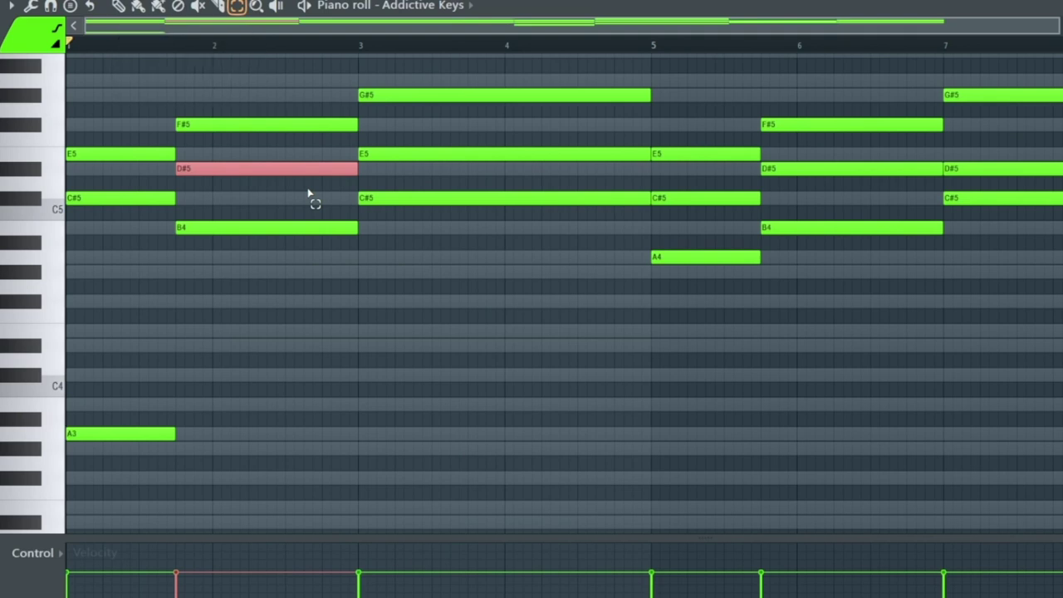
{"action": "key", "text": "ctrl+Down"}
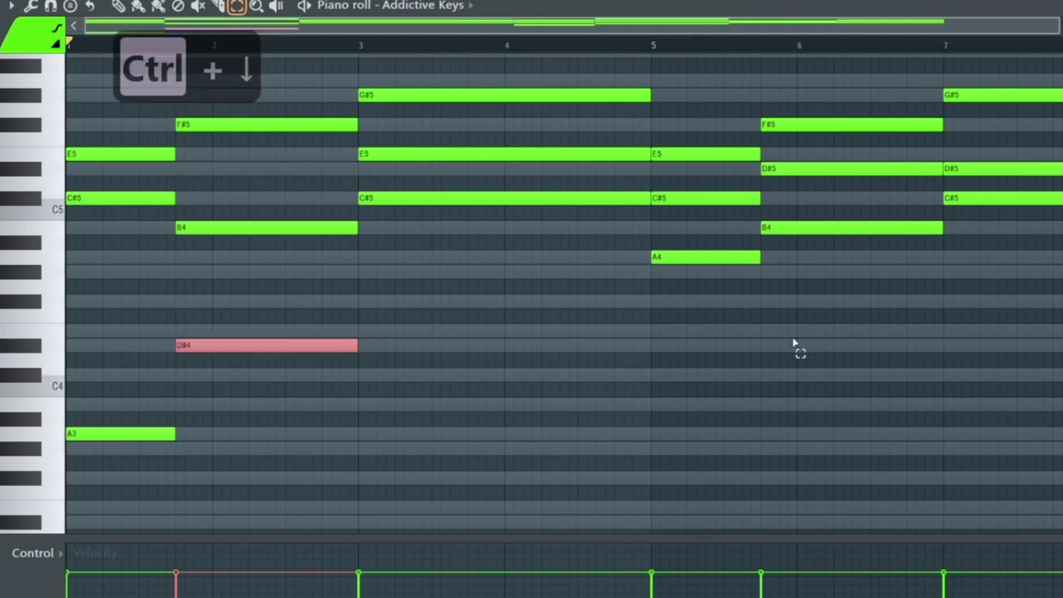
Lower the lowest note of each remaining chord, from bar 3 through bar 8, by one octave.
{"action": "left_click_drag", "start_coordinate": [362, 188], "coordinate": [461, 237]}
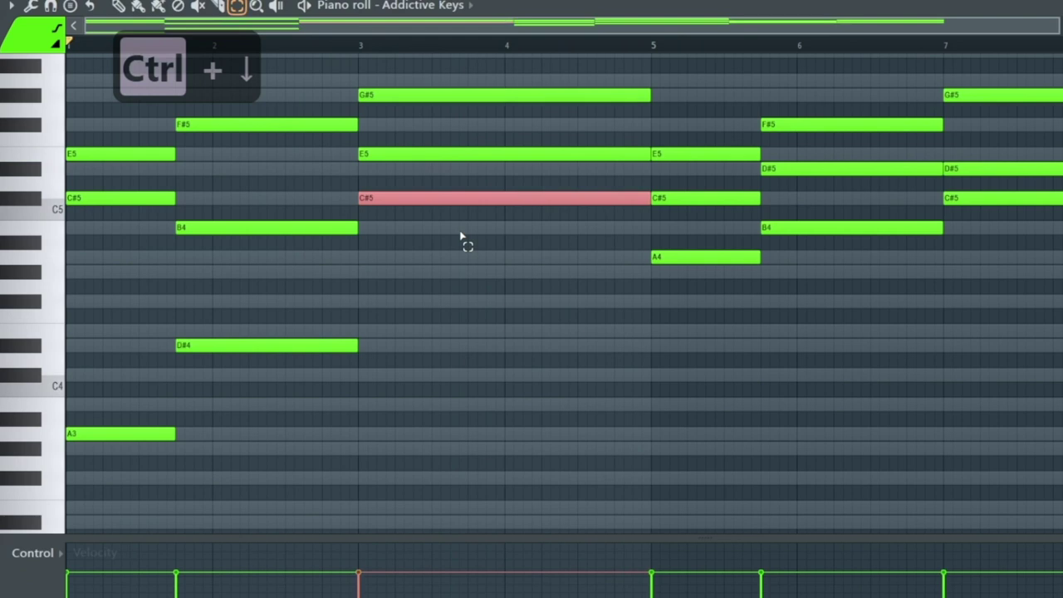
{"action": "key", "text": "ctrl+Down"}
{"action": "left_click_drag", "start_coordinate": [706, 234], "coordinate": [757, 302]}
{"action": "key", "text": "ctrl+Down"}
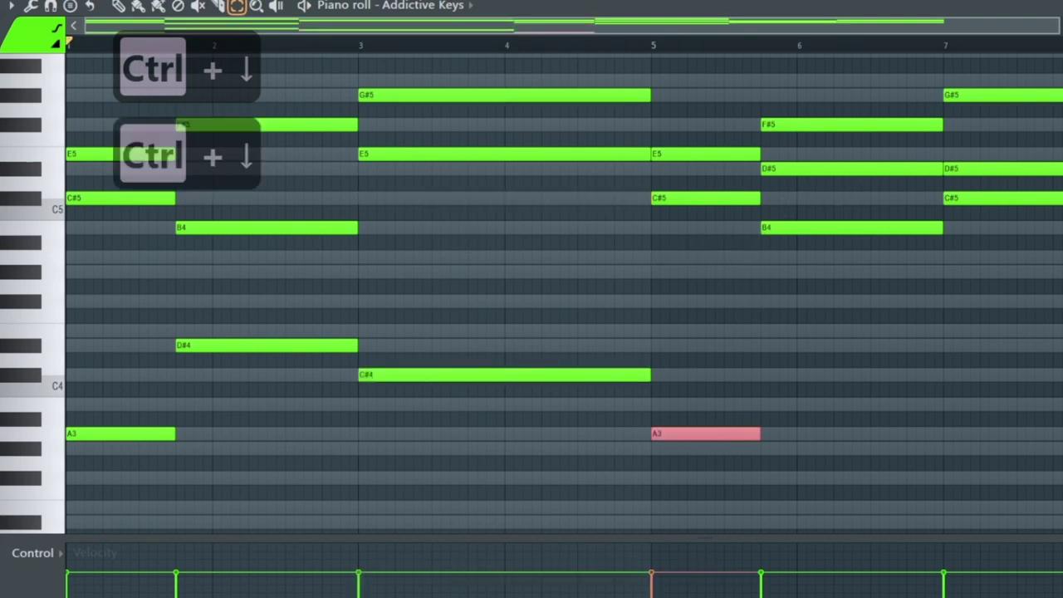
{"action": "left_click", "coordinate": [830, 228]}
{"action": "key", "text": "ctrl+Down"}
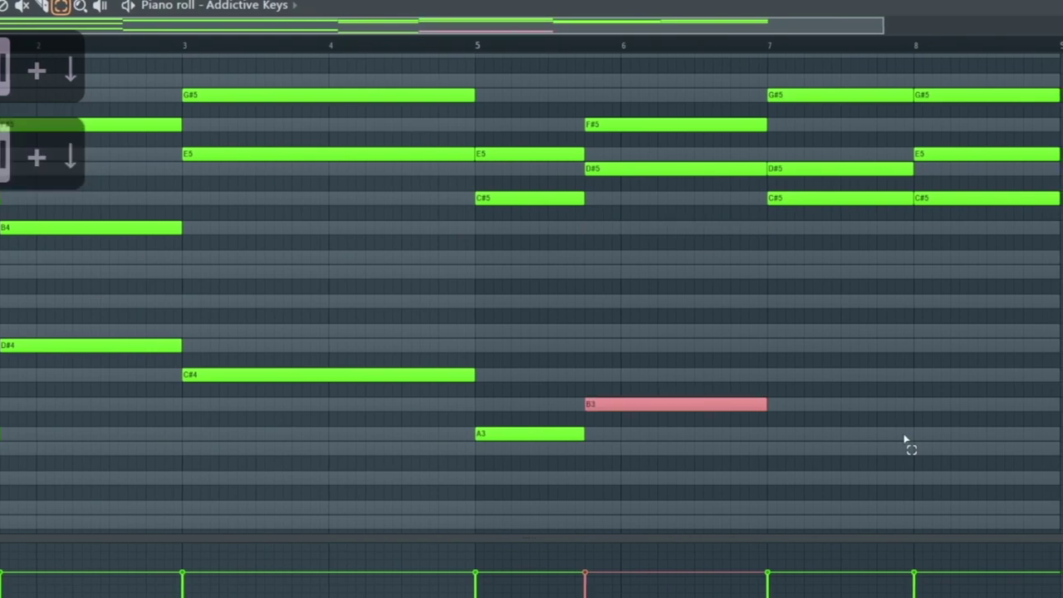
{"action": "left_click", "coordinate": [934, 425]}
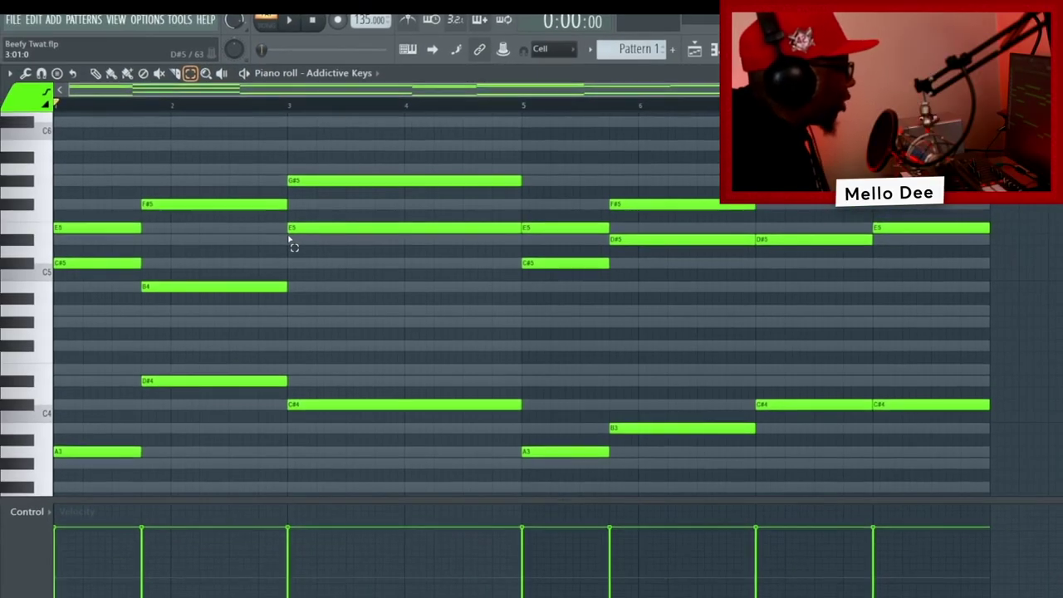
Play back the progression and correct the second chord by raising its D#4 and lowering its B4 one octave each.
{"action": "key", "text": "space"}
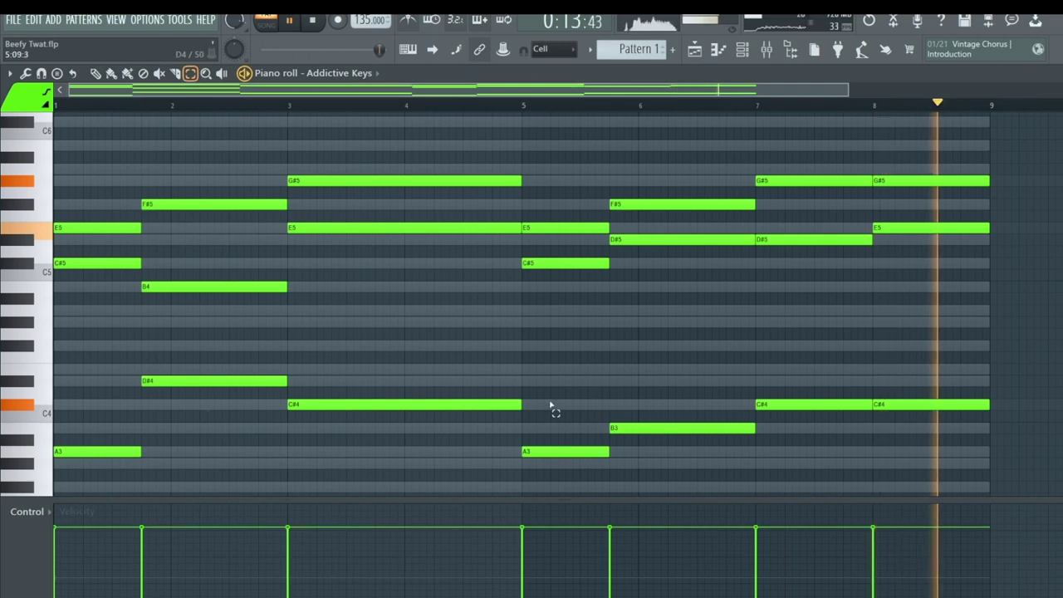
{"action": "key", "text": "space"}
{"action": "left_click", "coordinate": [184, 380]}
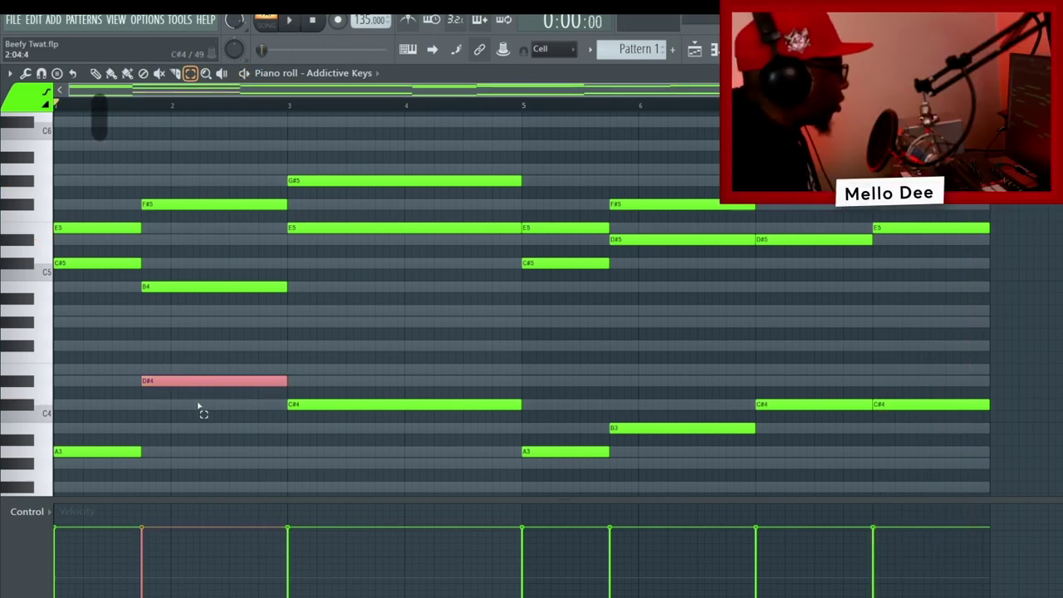
{"action": "key", "text": "ctrl+Up"}
{"action": "left_click", "coordinate": [210, 292]}
{"action": "key", "text": "ctrl+Down"}
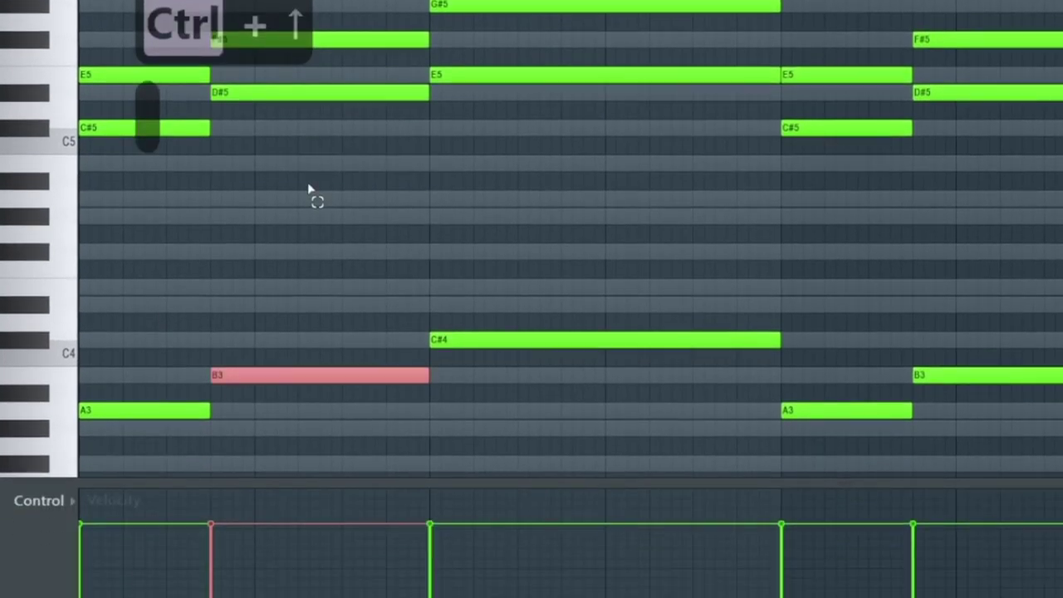
{"action": "key", "text": "Right"}
Raise the second chord's D#5, the third chord's E5 and the first chord's C#5 by one octave.
{"action": "left_click_drag", "start_coordinate": [156, 65], "coordinate": [352, 58]}
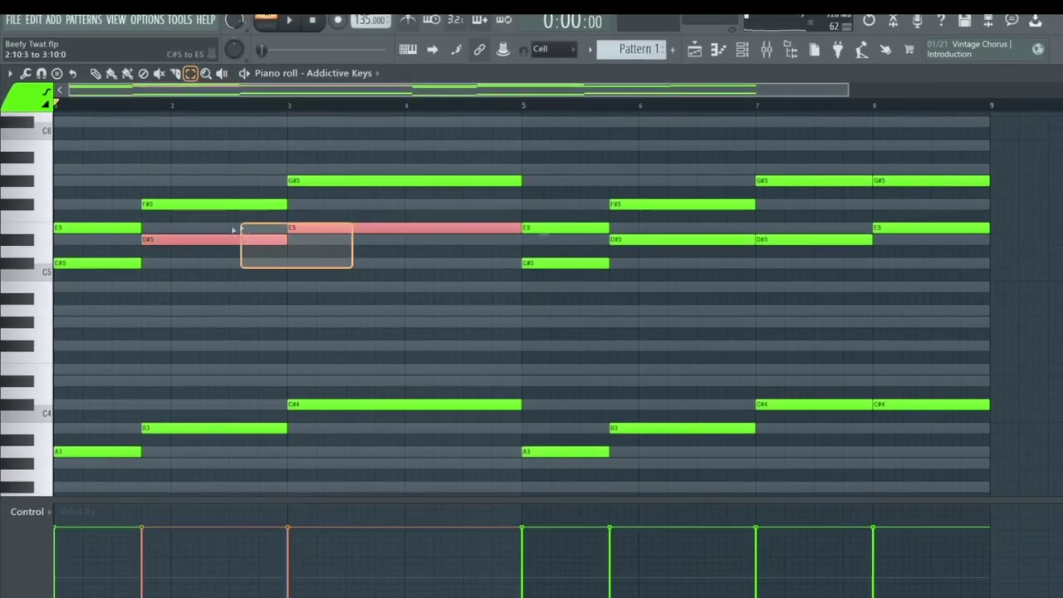
{"action": "left_click_drag", "start_coordinate": [235, 229], "coordinate": [190, 226]}
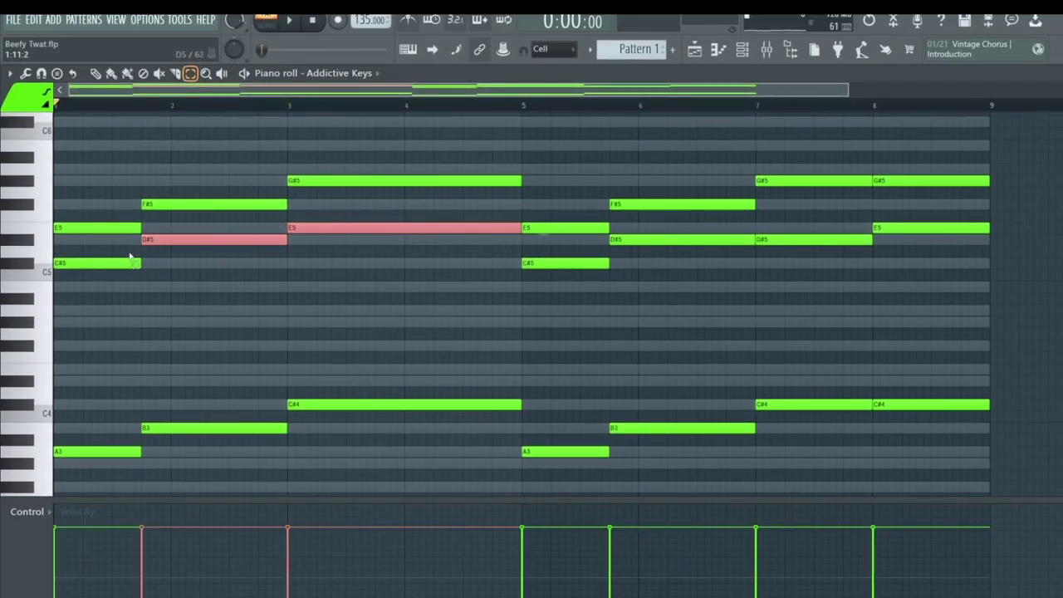
{"action": "key", "text": "ctrl+Up"}
{"action": "scroll", "coordinate": [345, 421], "scroll_direction": "up", "scroll_amount": 5}
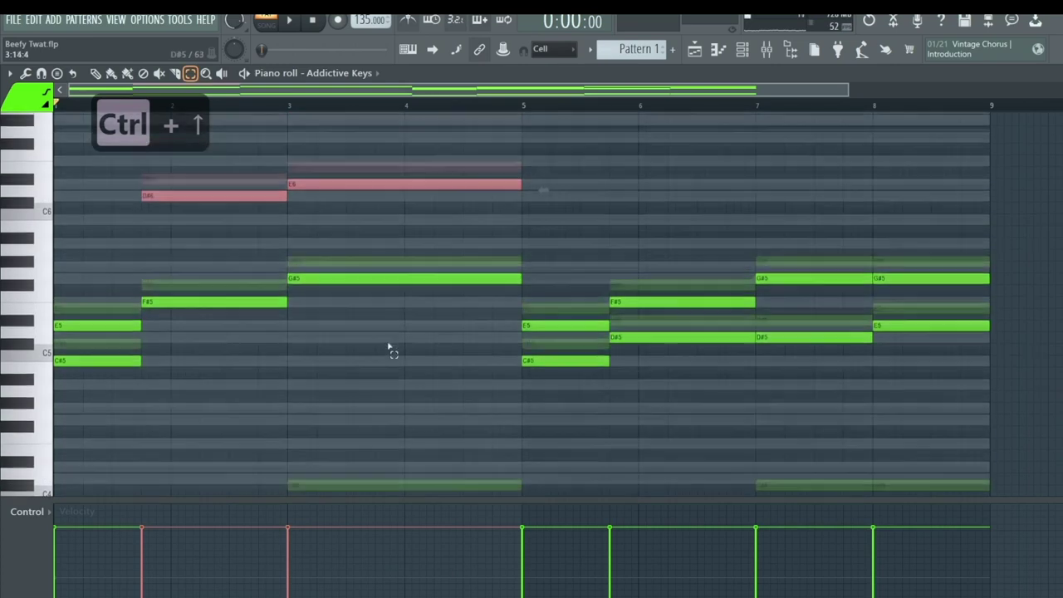
{"action": "left_click", "coordinate": [79, 406]}
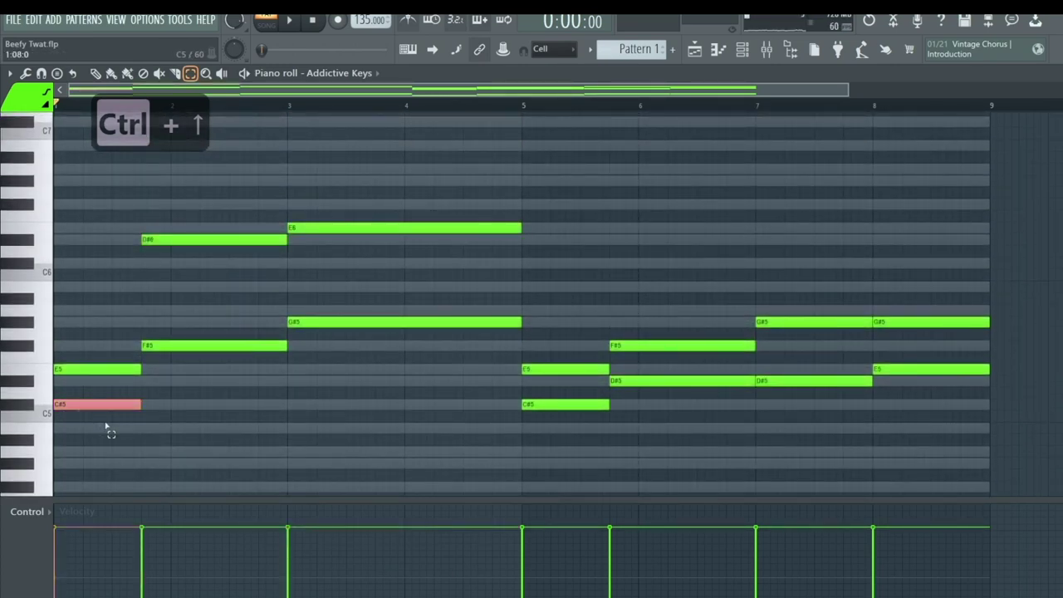
{"action": "key", "text": "ctrl+Up"}
Raise C#5 and D#5 in the bar 5 and 6 chords, D#5 at bar 7 and E5 at bar 8 by one octave.
{"action": "left_click_drag", "start_coordinate": [593, 362], "coordinate": [594, 385]}
{"action": "key", "text": "ctrl+Up"}
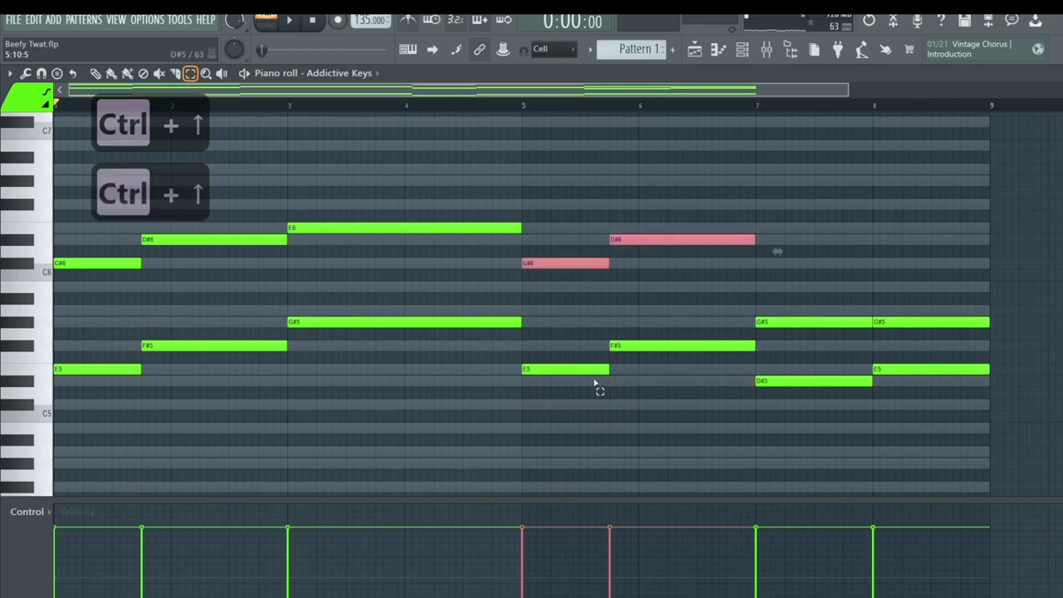
{"action": "left_click_drag", "start_coordinate": [747, 362], "coordinate": [914, 390]}
{"action": "key", "text": "ctrl+Up"}
Delete the G#5 and C#4 notes at bar 8, and extend the same notes at bar 7 through the end of bar 8.
{"action": "scroll", "coordinate": [871, 391], "scroll_direction": "down", "scroll_amount": 3}
{"action": "left_click_drag", "start_coordinate": [914, 436], "coordinate": [871, 391]}
{"action": "key", "text": "Delete"}
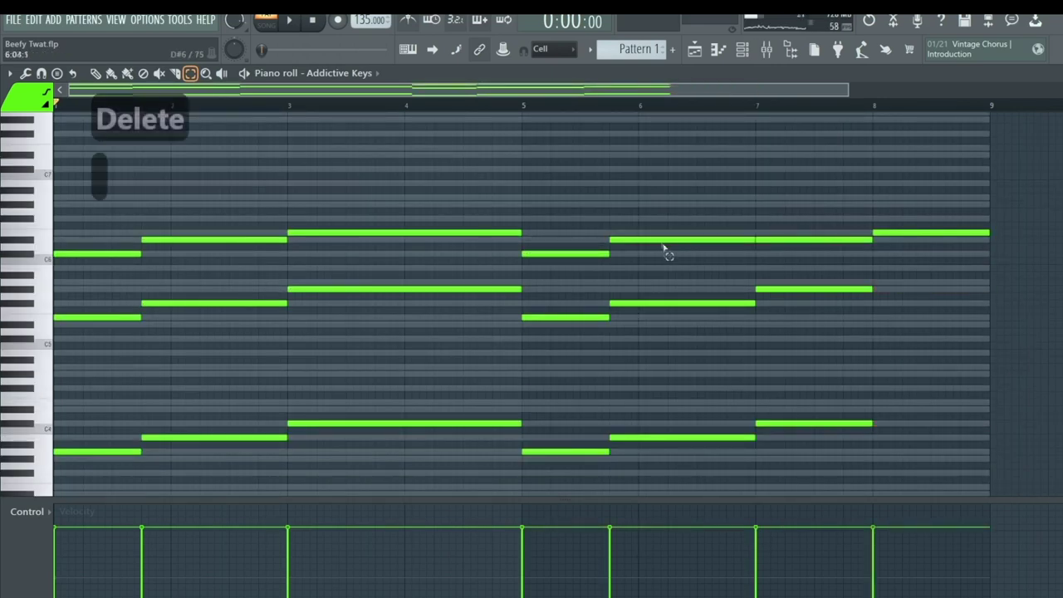
{"action": "scroll", "coordinate": [665, 249], "scroll_direction": "down", "scroll_amount": 2}
{"action": "left_click_drag", "start_coordinate": [747, 187], "coordinate": [892, 357]}
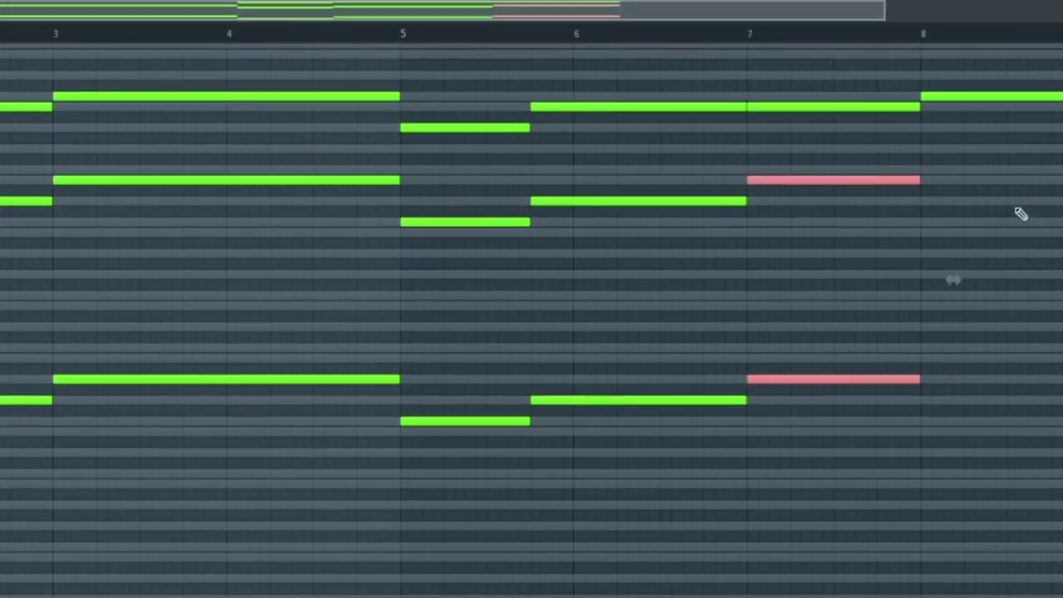
{"action": "left_click_drag", "start_coordinate": [872, 204], "coordinate": [988, 206]}
{"action": "scroll", "coordinate": [980, 249], "scroll_direction": "up", "scroll_amount": 1}
{"action": "left_click", "coordinate": [292, 21]}
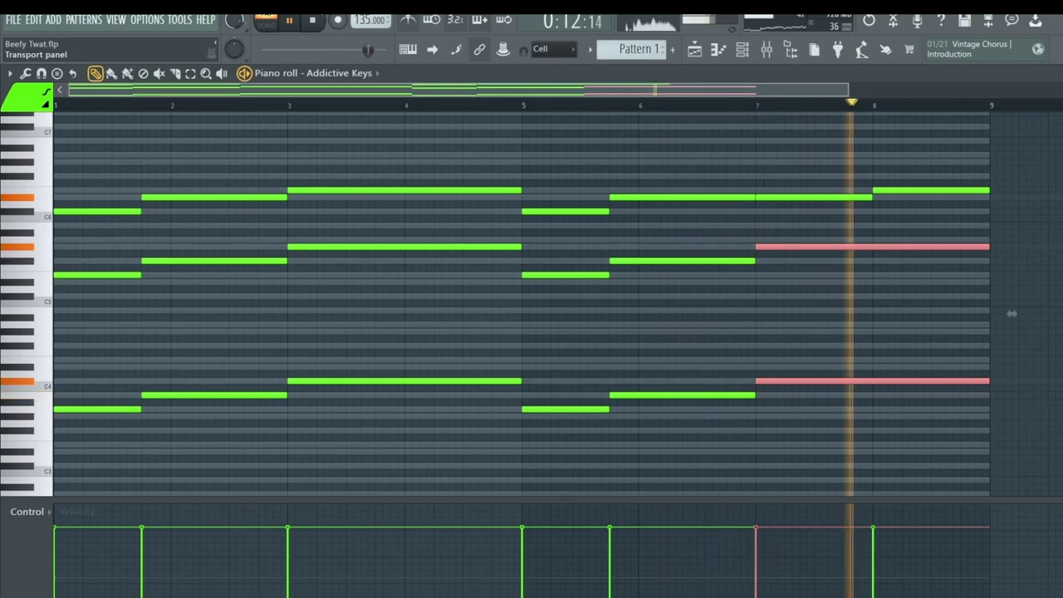
Duplicate the middle line of E5, F#5 and G#5 notes one octave lower, aligned with the original, and play it back.
{"action": "left_click_drag", "start_coordinate": [107, 190], "coordinate": [799, 249]}
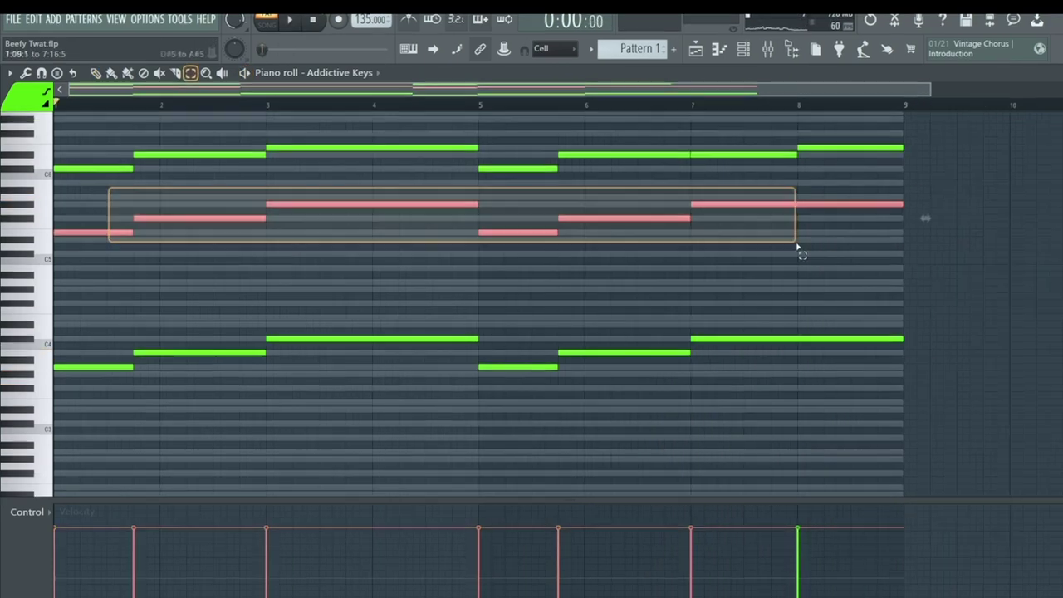
{"action": "key", "text": "ctrl+c"}
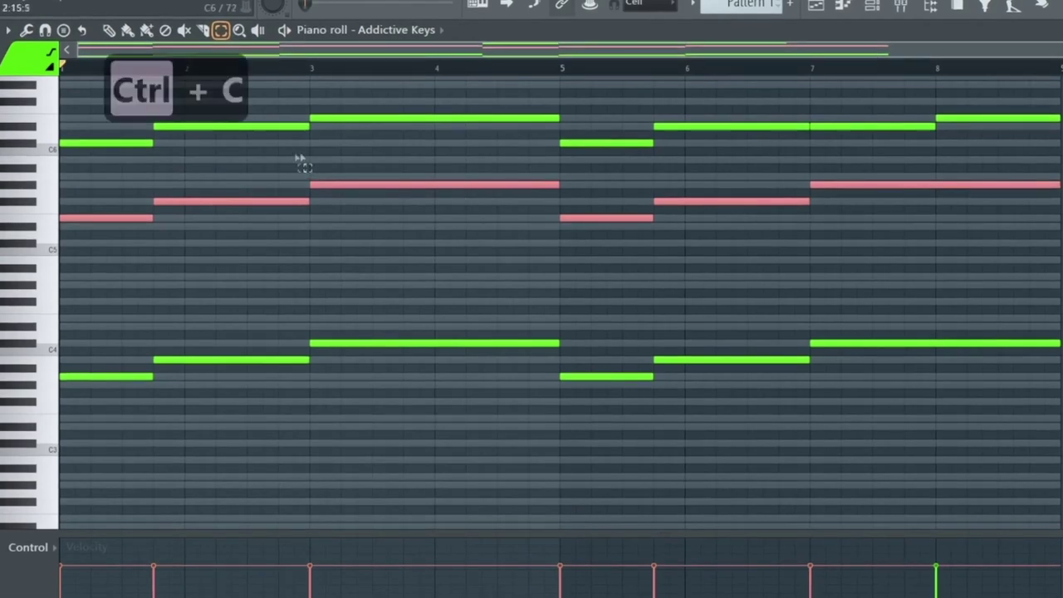
{"action": "key", "text": "ctrl+v"}
{"action": "key", "text": "ctrl+Down"}
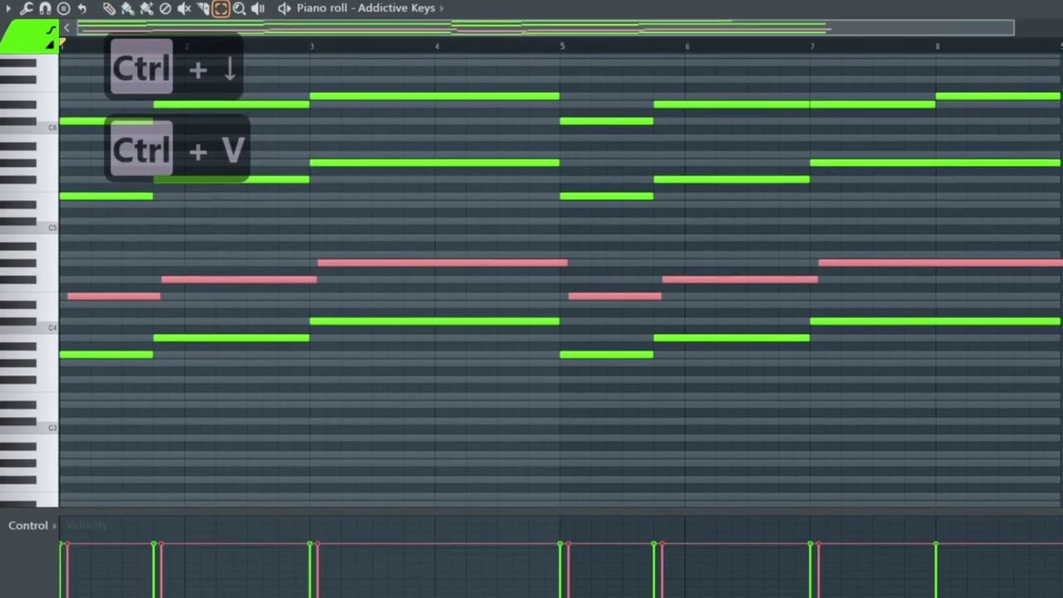
{"action": "key", "text": "ctrl+d"}
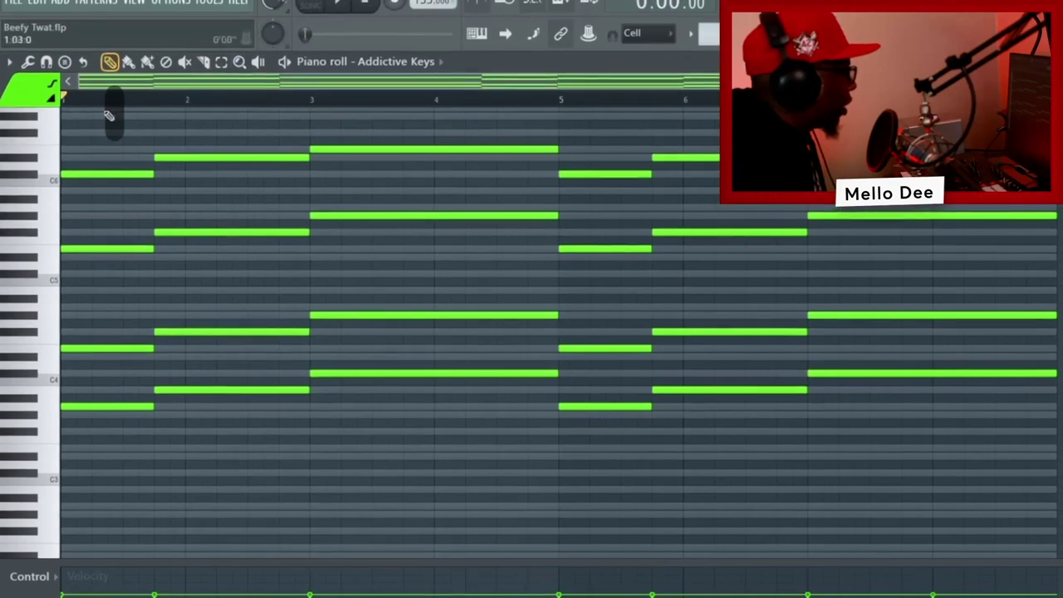
{"action": "key", "text": "space"}
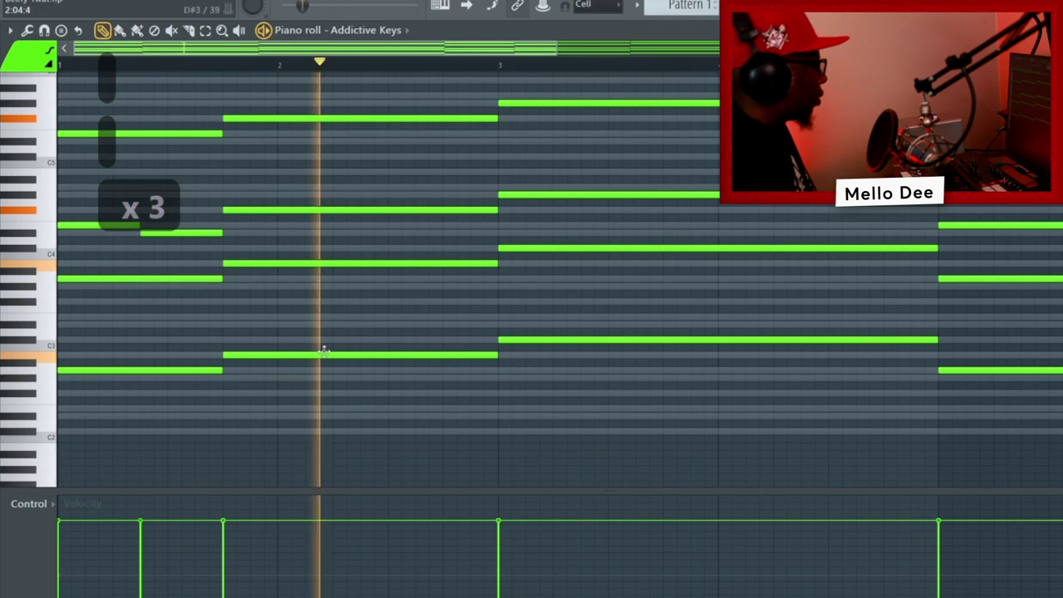
Add an E4 note late in bar 2 lasting until bar 3, and shorten the F#4 note to end where it starts.
{"action": "key", "text": "space"}
{"action": "left_click", "coordinate": [397, 226]}
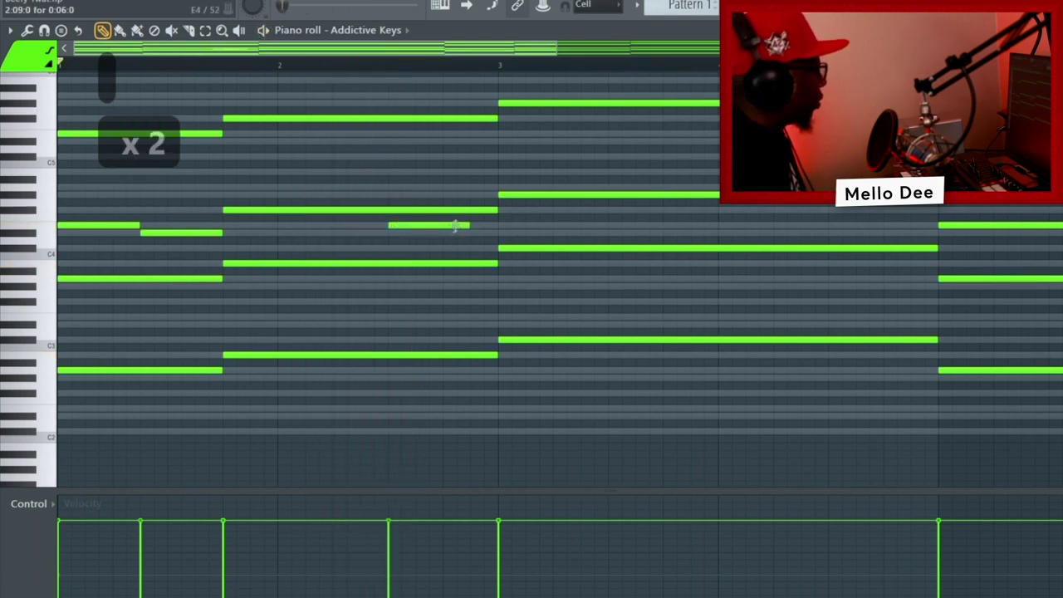
{"action": "key", "text": "space"}
{"action": "left_click_drag", "start_coordinate": [468, 226], "coordinate": [387, 210]}
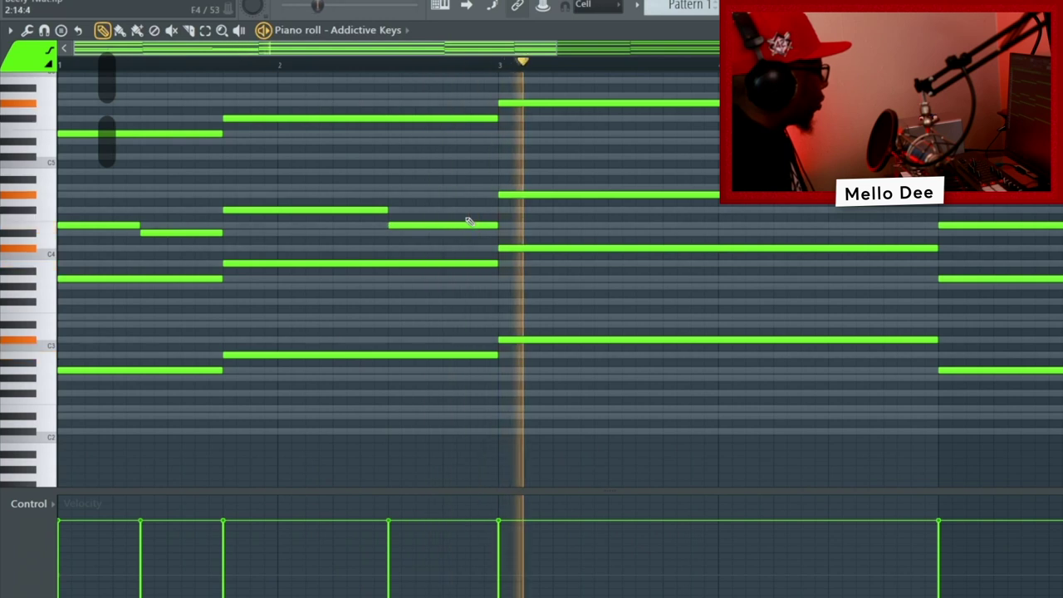
{"action": "key", "text": "space"}
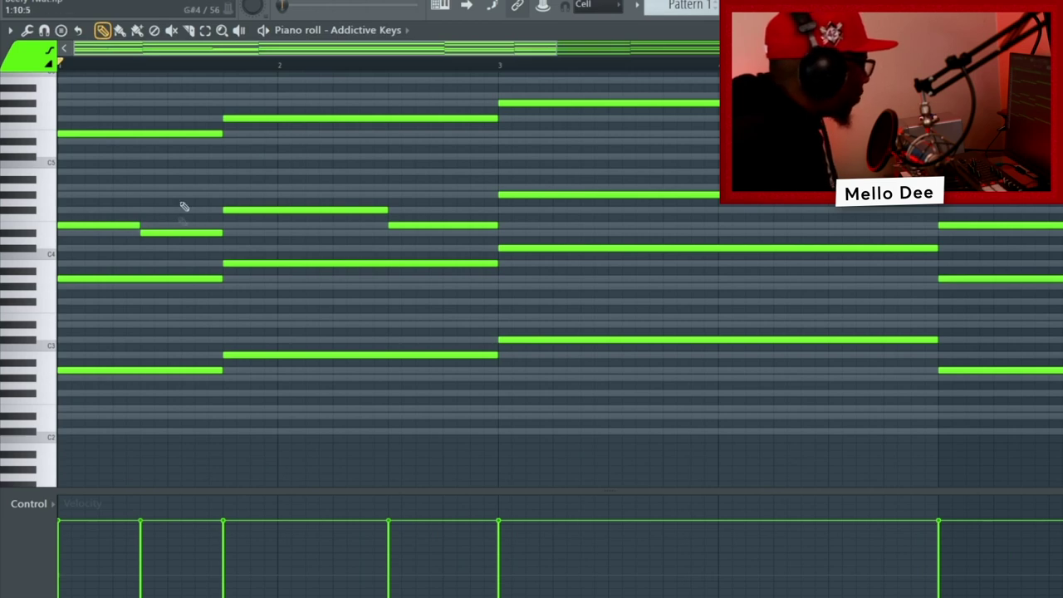
Play back the edited chords and examine the notes in bars 5 to 7.
{"action": "scroll", "coordinate": [166, 200], "scroll_direction": "up", "scroll_amount": 4}
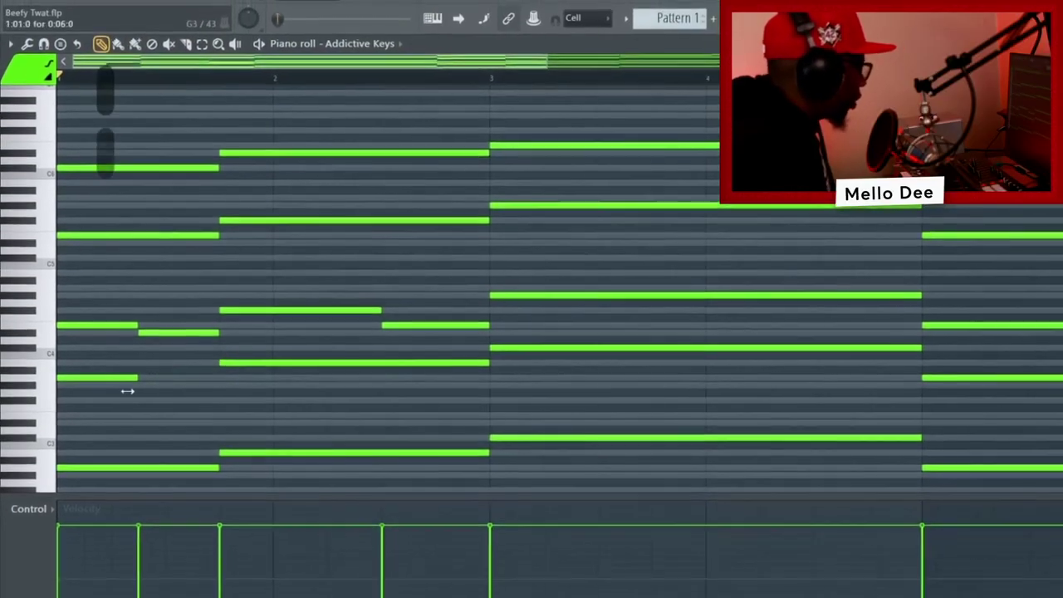
{"action": "key", "text": "space"}
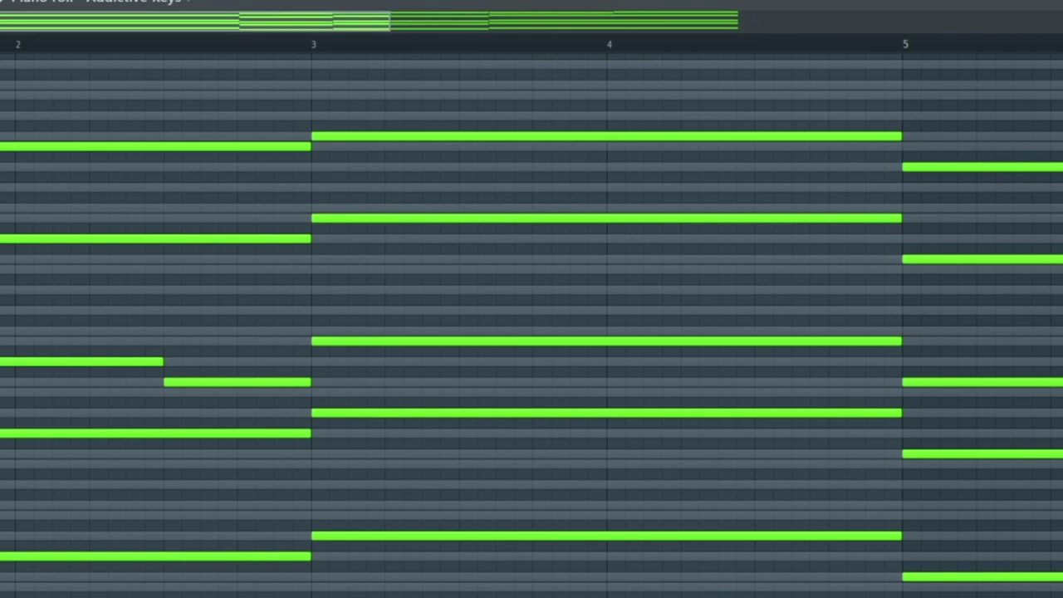
{"action": "scroll", "coordinate": [531, 74], "scroll_direction": "right", "scroll_amount": 5}
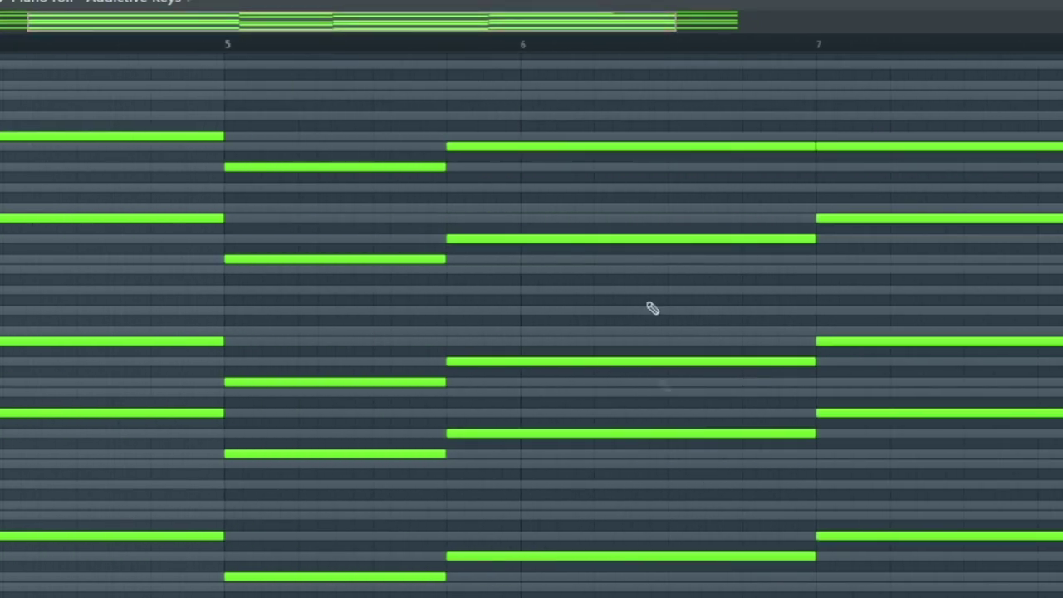
Shorten the E4 and A3 notes in bar 5, add a D#4 note from there to the chord's end, and play it back.
{"action": "left_click_drag", "start_coordinate": [575, 26], "coordinate": [747, 41]}
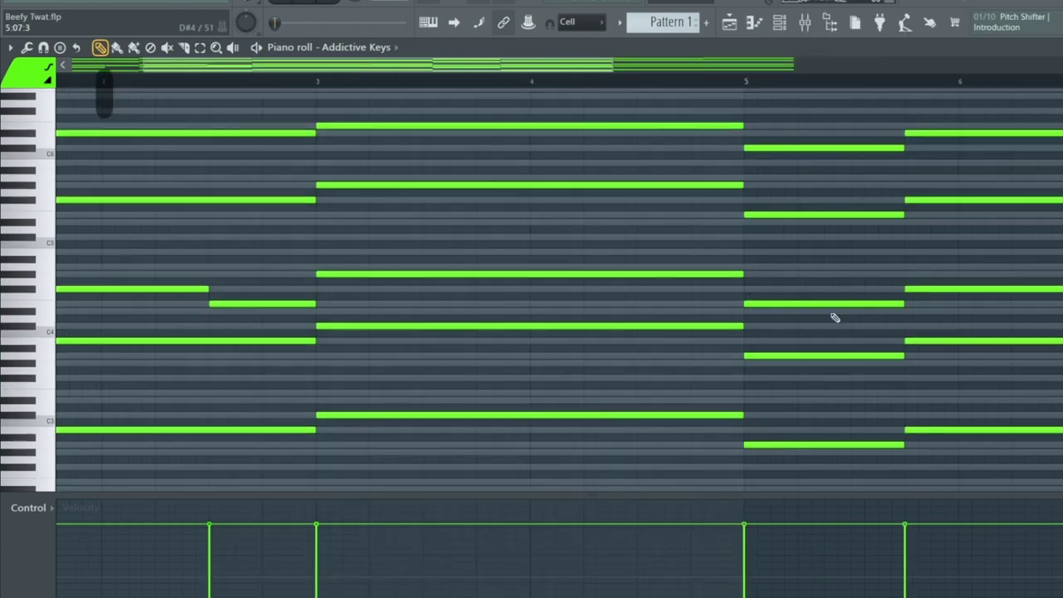
{"action": "left_click_drag", "start_coordinate": [843, 303], "coordinate": [823, 354]}
{"action": "key", "text": "space"}
{"action": "scroll", "coordinate": [594, 68], "scroll_direction": "right", "scroll_amount": 3}
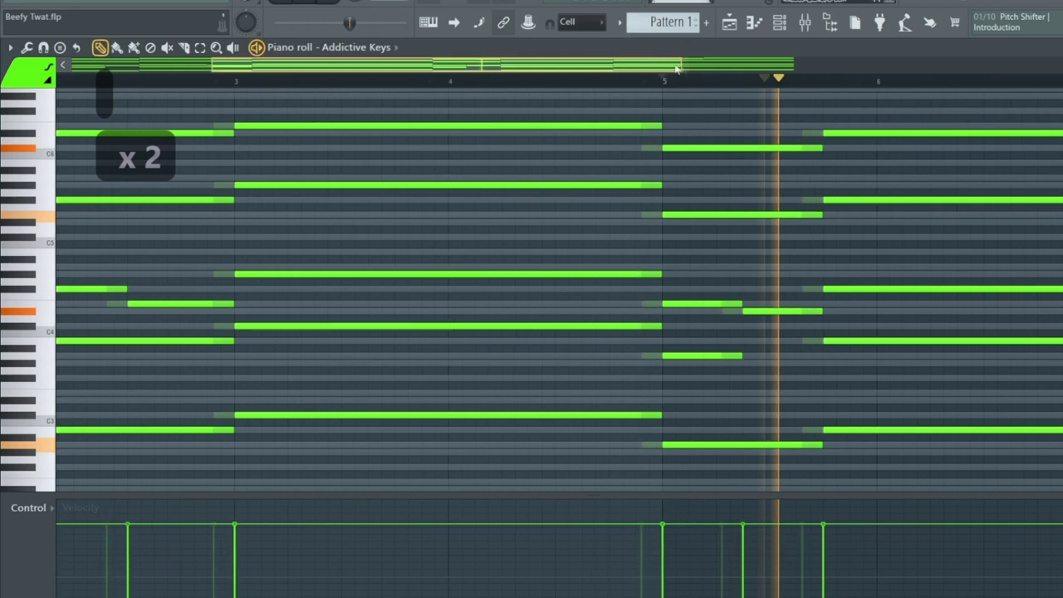
{"action": "key", "text": "space"}
Add a D#4 note late in bar 6 lasting until bar 7, shorten the F#4 note to end where it starts, and play back the pattern.
{"action": "left_click_drag", "start_coordinate": [807, 314], "coordinate": [807, 314]}
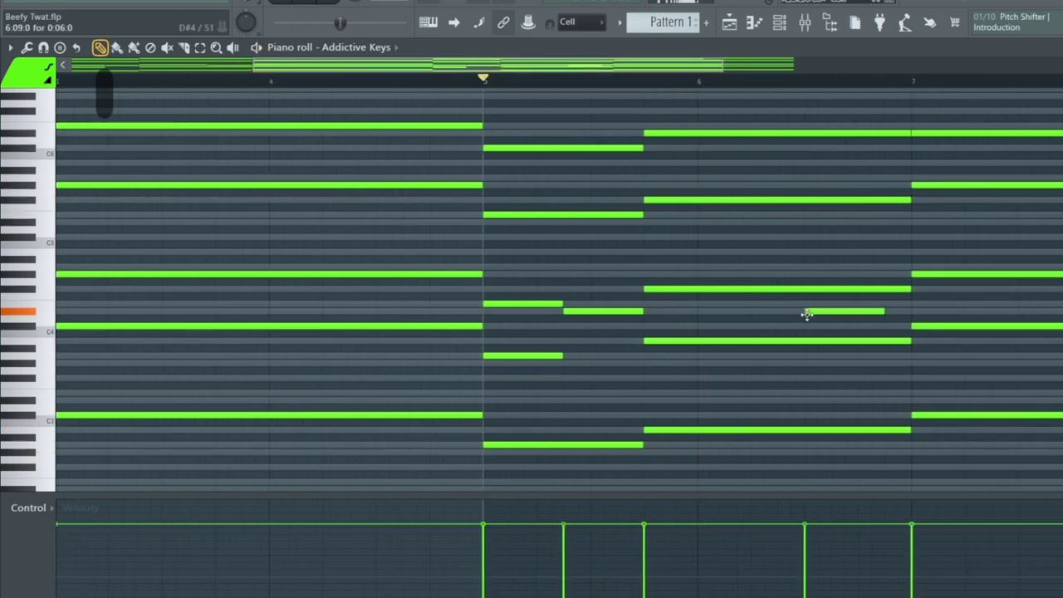
{"action": "left_click_drag", "start_coordinate": [883, 310], "coordinate": [889, 310]}
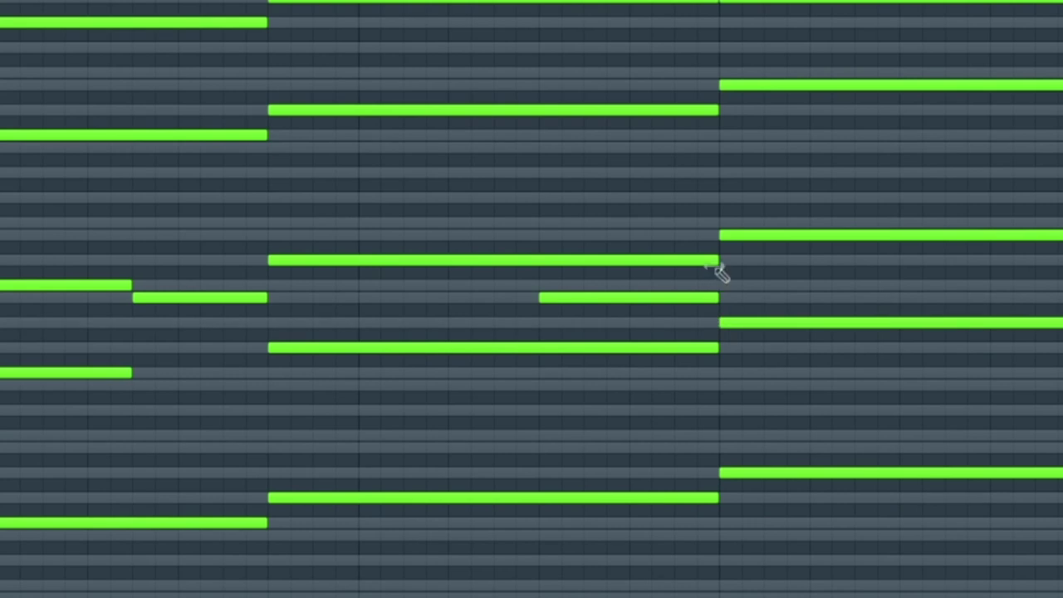
{"action": "left_click_drag", "start_coordinate": [719, 277], "coordinate": [540, 285]}
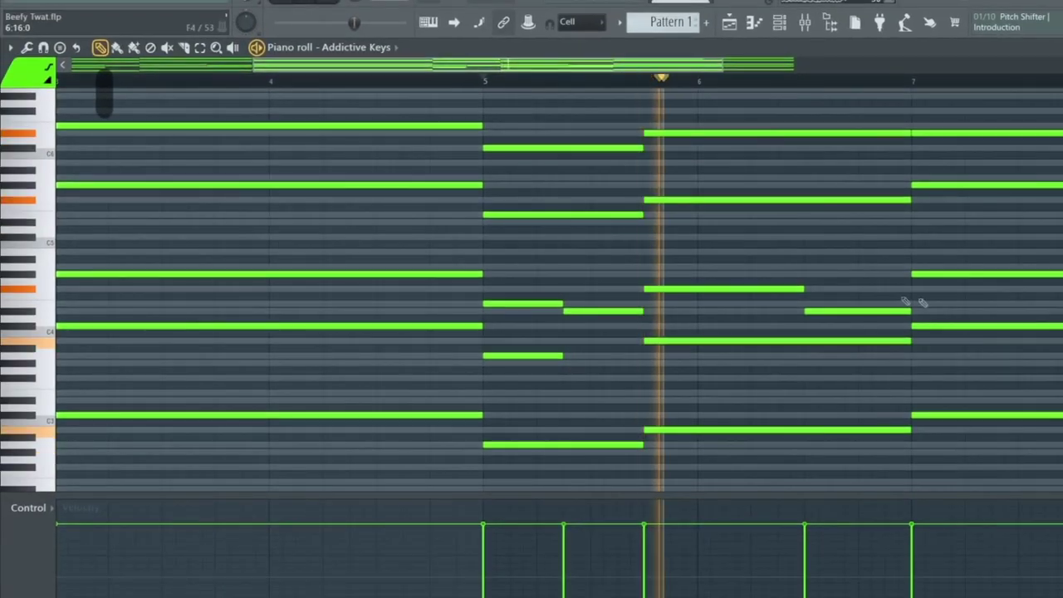
{"action": "left_click_drag", "start_coordinate": [712, 66], "coordinate": [432, 73]}
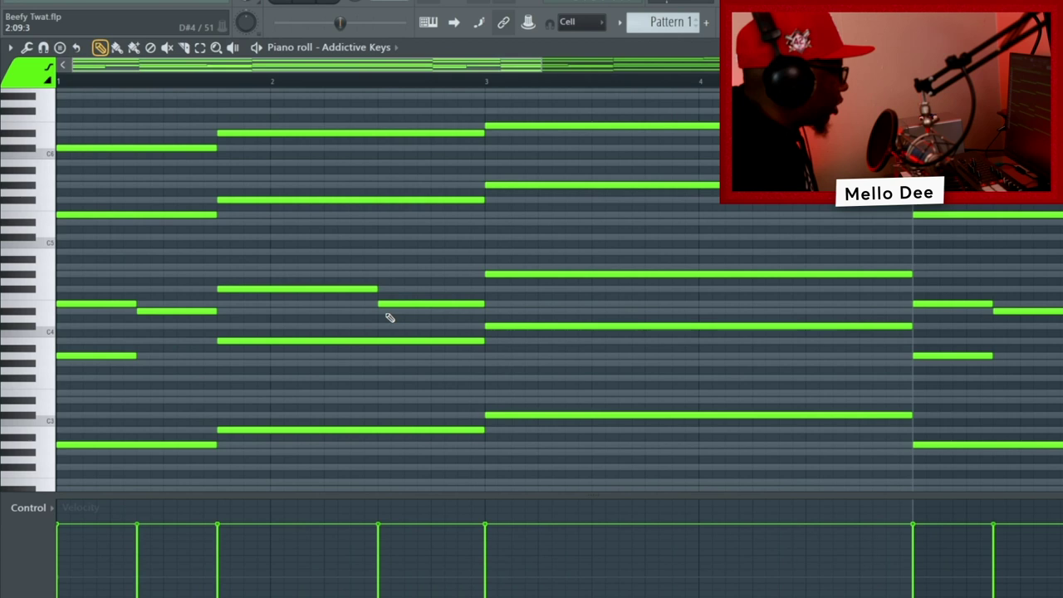
{"action": "scroll", "coordinate": [393, 108], "scroll_direction": "down", "scroll_amount": 3}
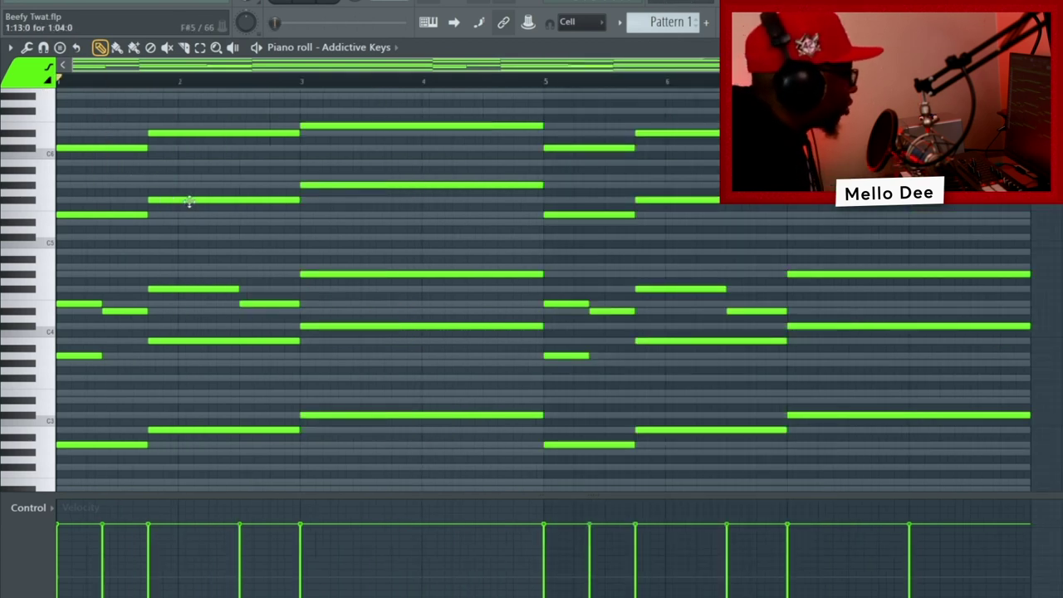
{"action": "key", "text": "space"}
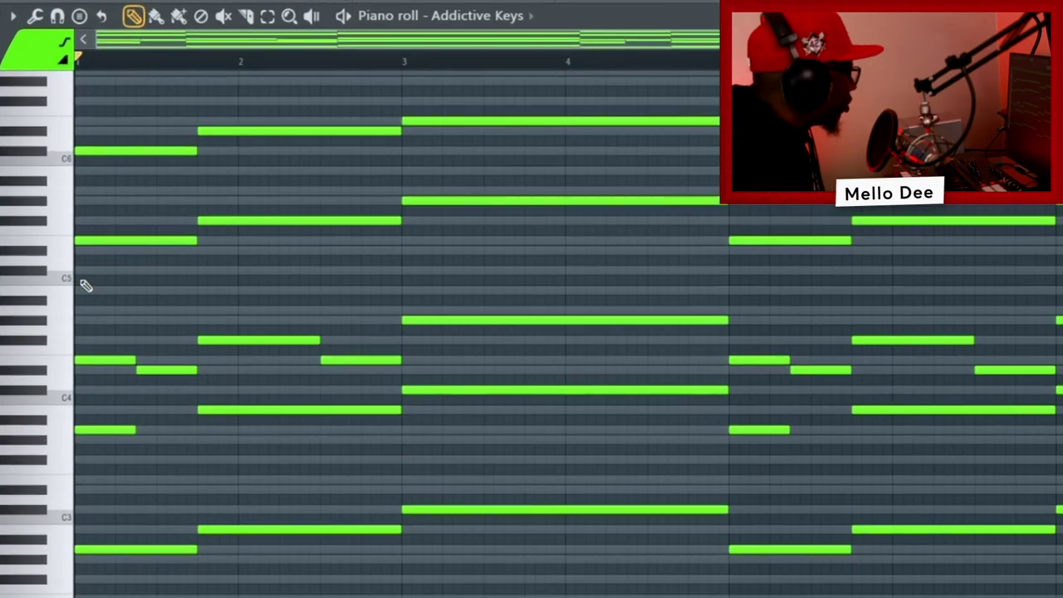
Try a run of short repeated F#5 notes over the first chord in bar 1 and play it back.
{"action": "scroll", "coordinate": [108, 149], "scroll_direction": "up", "scroll_amount": 2}
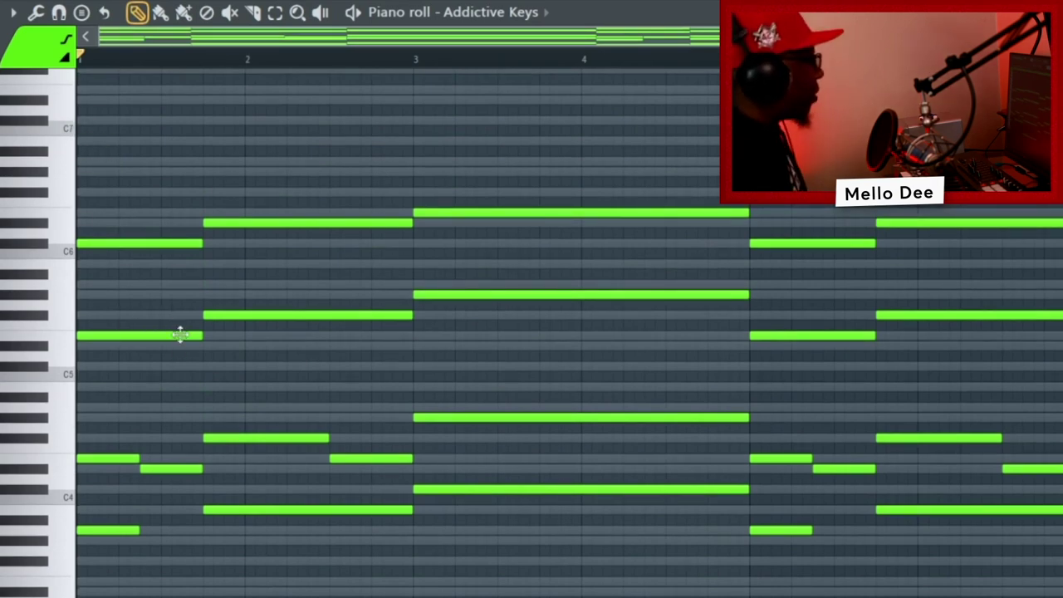
{"action": "left_click_drag", "start_coordinate": [79, 315], "coordinate": [79, 282]}
{"action": "key", "text": "space"}
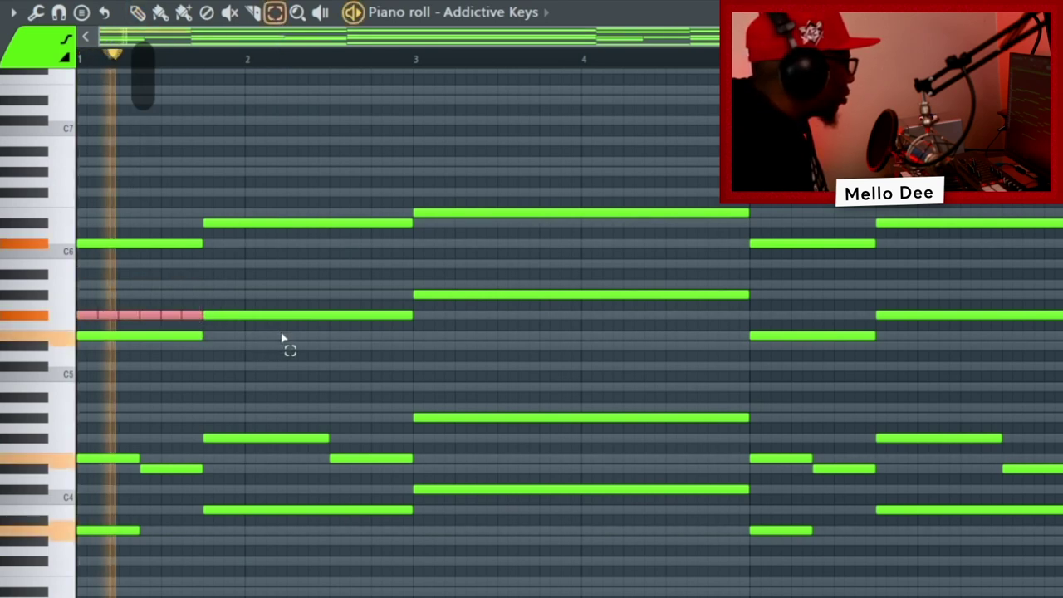
{"action": "key", "text": "space"}
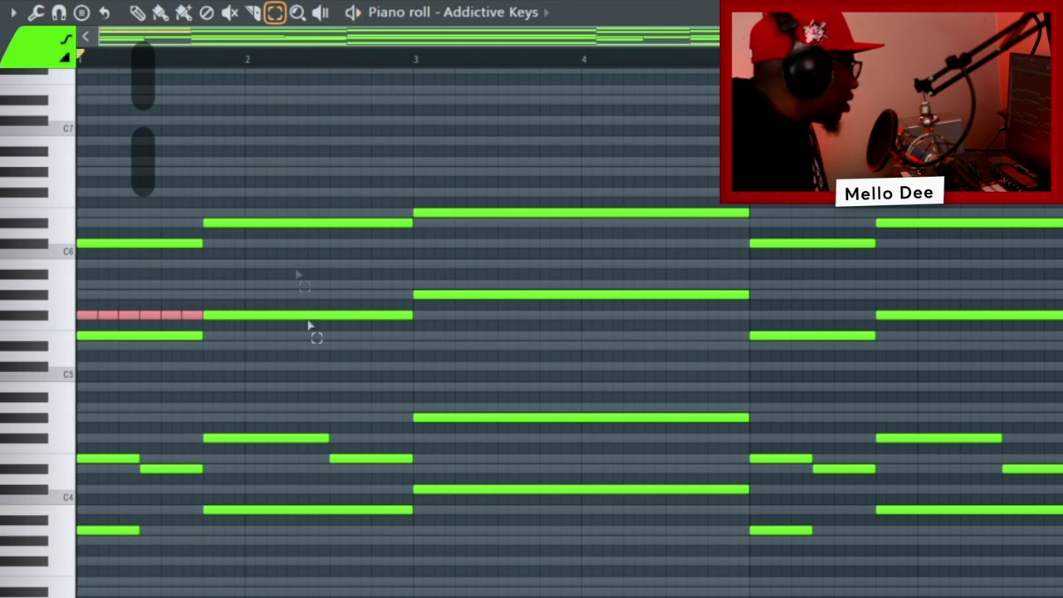
{"action": "mouse_move", "coordinate": [293, 182]}
{"action": "left_mouse_down"}
{"action": "mouse_move", "coordinate": [397, 373]}
{"action": "mouse_move", "coordinate": [417, 374]}
{"action": "mouse_move", "coordinate": [301, 186]}
{"action": "left_mouse_up"}
{"action": "mouse_move", "coordinate": [419, 177]}
{"action": "left_mouse_down"}
{"action": "mouse_move", "coordinate": [790, 576]}
{"action": "mouse_move", "coordinate": [729, 562]}
{"action": "mouse_move", "coordinate": [415, 166]}
{"action": "left_mouse_up"}
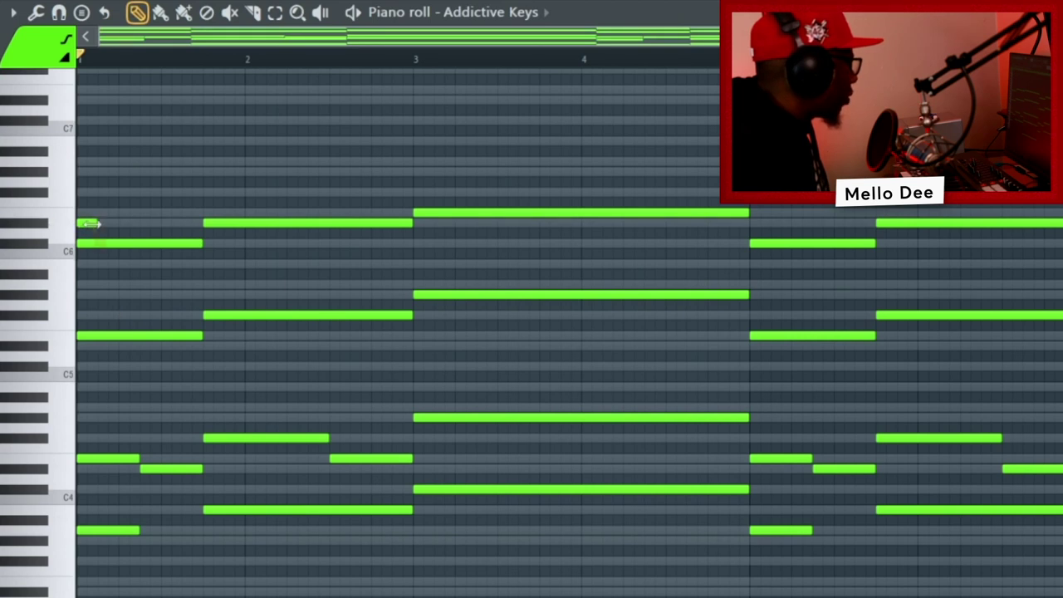
Add a bar 1 melody of E6, D#6, B5, G#6, F#6, E6 and F#6 notes, and shorten the C#6 note to end where B5 starts.
{"action": "double_click", "coordinate": [84, 214]}
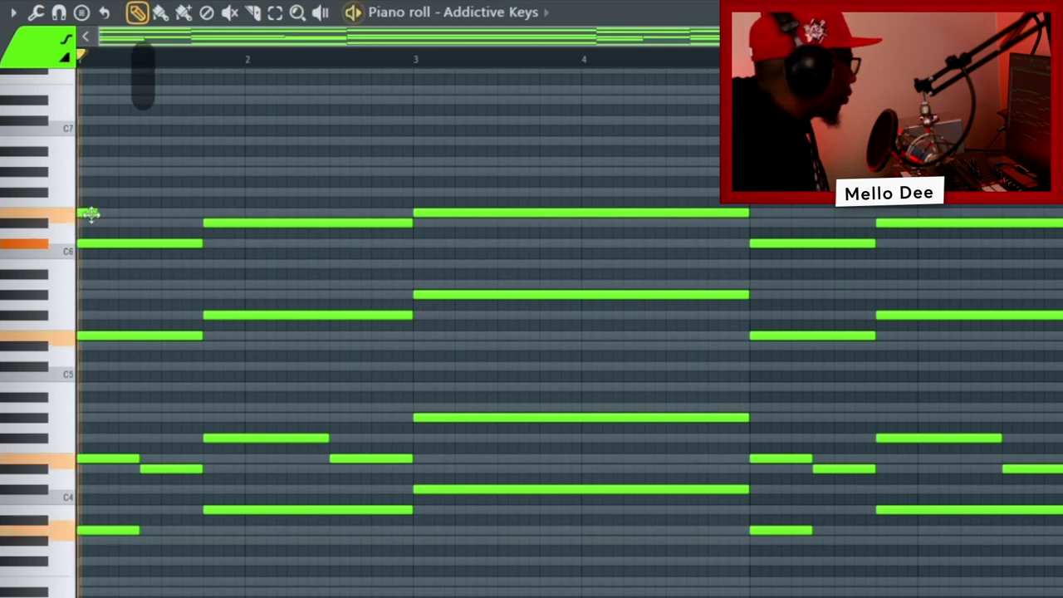
{"action": "left_click", "coordinate": [121, 264]}
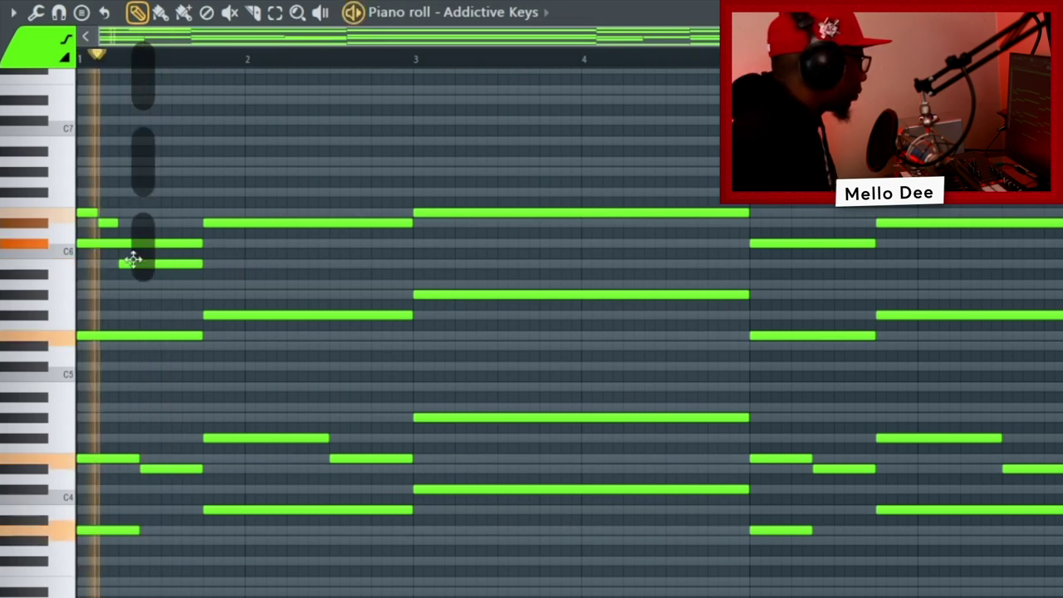
{"action": "left_click_drag", "start_coordinate": [200, 243], "coordinate": [118, 243]}
{"action": "mouse_move", "coordinate": [148, 181]}
{"action": "left_mouse_down"}
{"action": "mouse_move", "coordinate": [147, 171]}
{"action": "mouse_move", "coordinate": [161, 173]}
{"action": "left_mouse_up"}
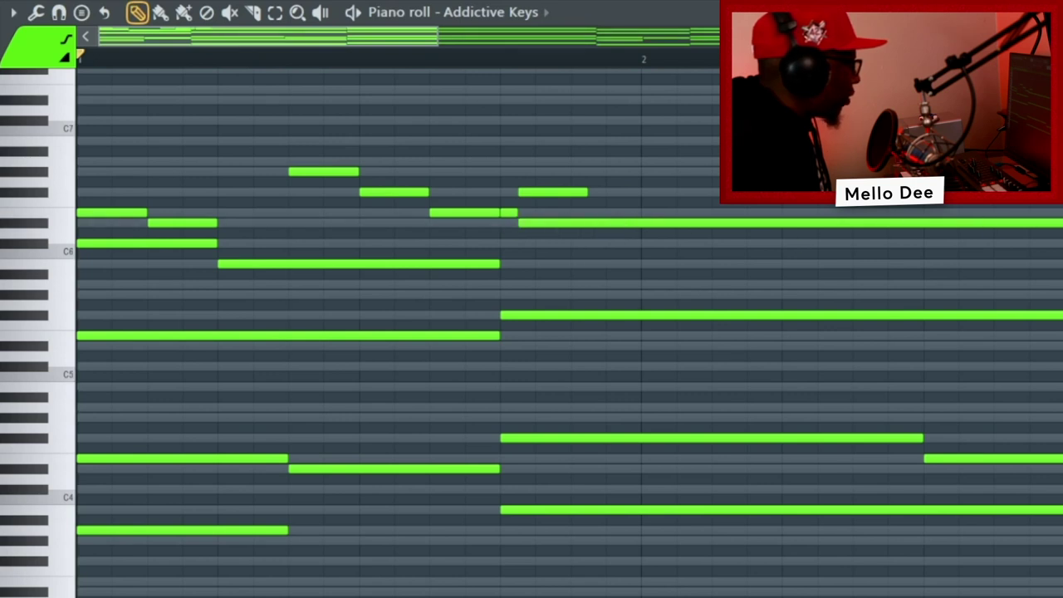
{"action": "key", "text": "space"}
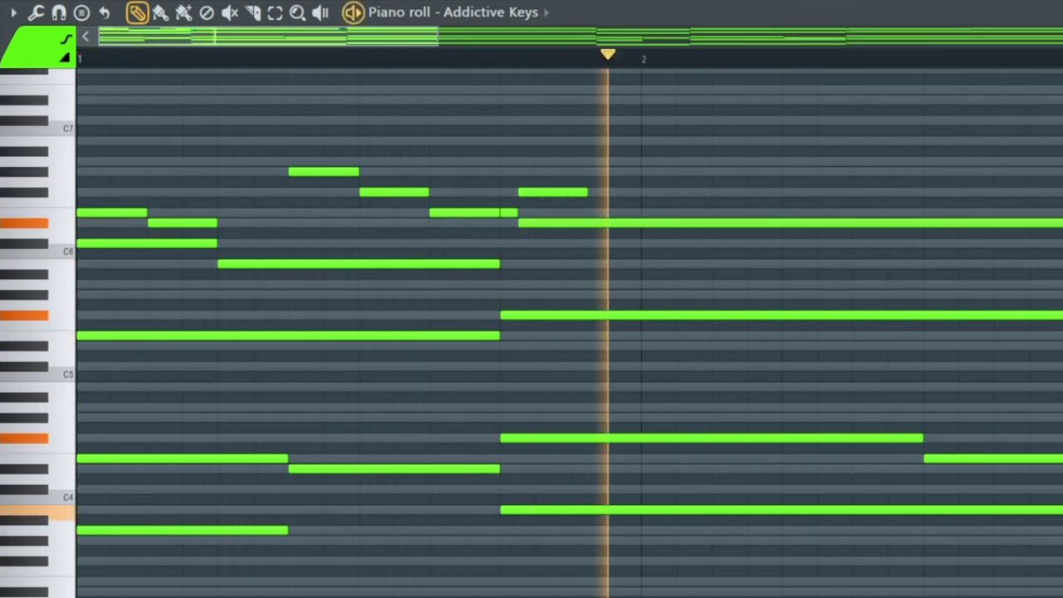
Add a descending run of short A6, F#6, E6, D#6, C#6 and B5 notes in bar 2 leading to bar 3, and play it back.
{"action": "key", "text": "space"}
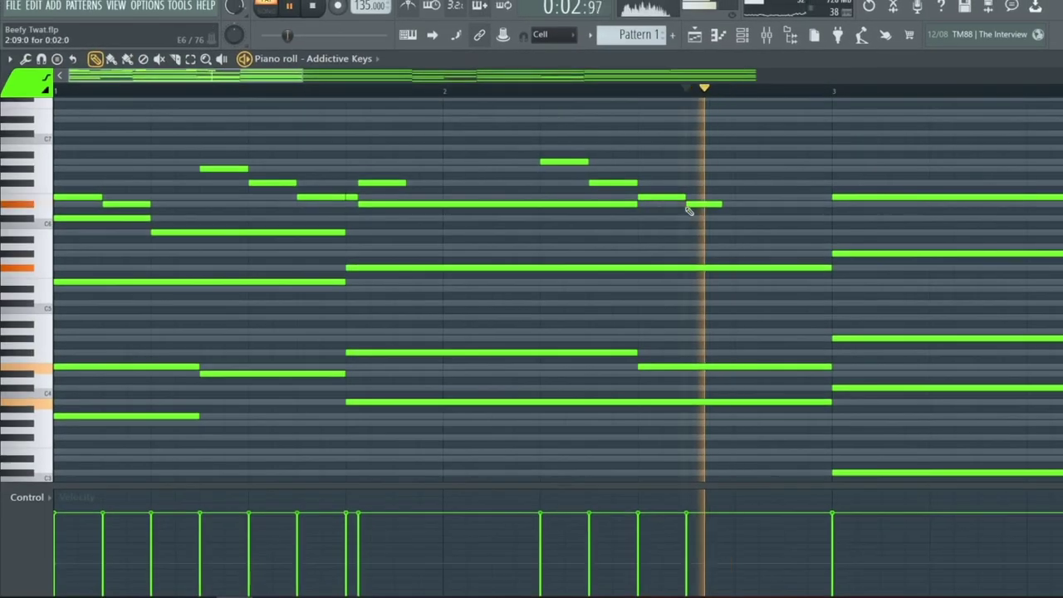
{"action": "key", "text": "space"}
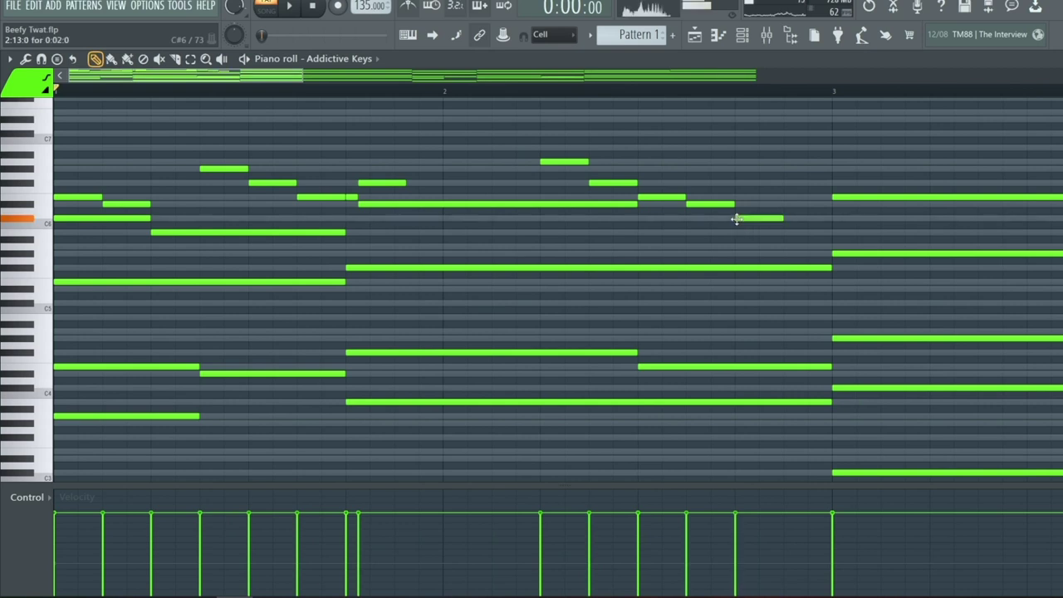
{"action": "right_click", "coordinate": [788, 246]}
{"action": "key", "text": "space"}
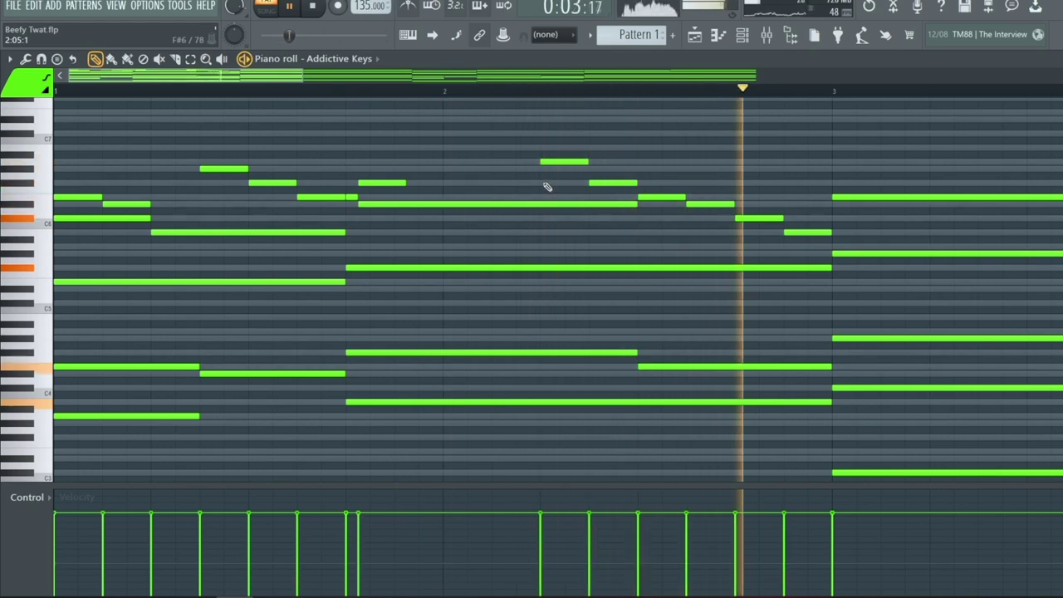
{"action": "key", "text": "space"}
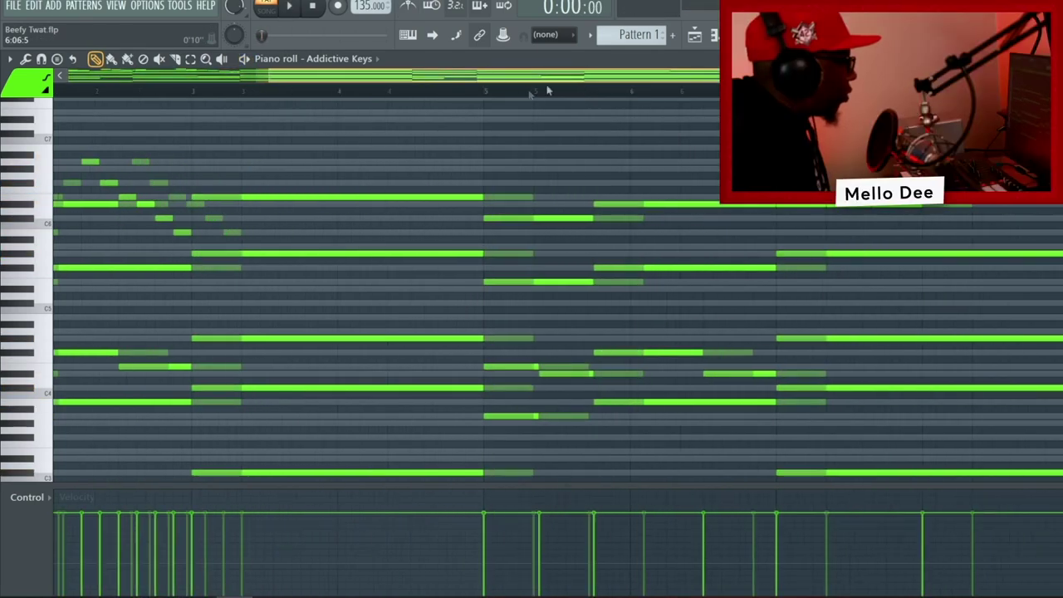
Set the snap to Cell, add a bar 5 melody of E6, F#6, G#6, B6, G#6, E6 and F#6 notes, and play it back.
{"action": "left_click_drag", "start_coordinate": [616, 81], "coordinate": [508, 83]}
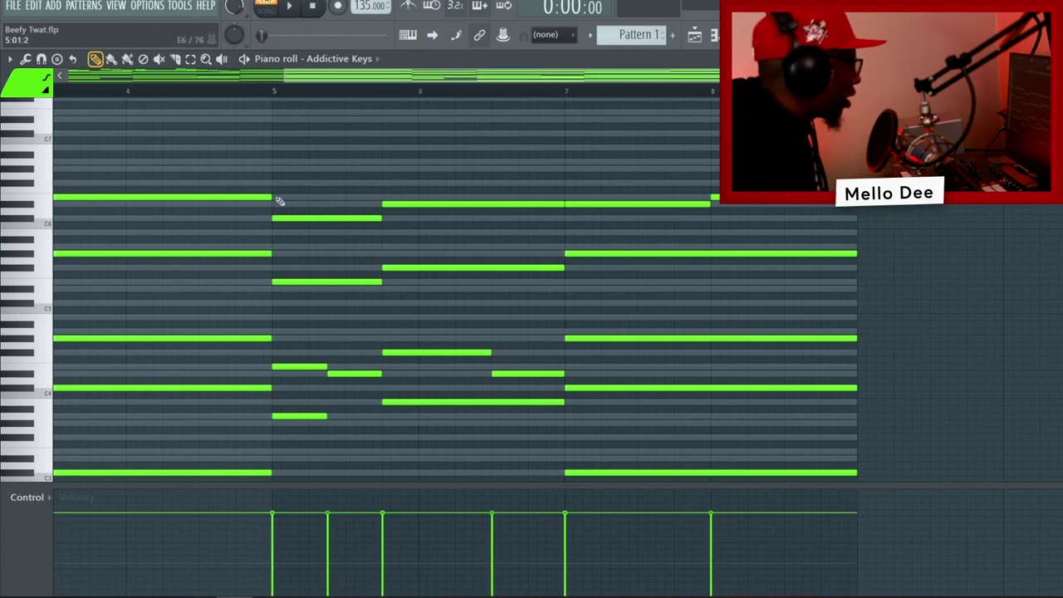
{"action": "left_click", "coordinate": [545, 34]}
{"action": "left_click", "coordinate": [550, 64]}
{"action": "scroll", "coordinate": [411, 199], "scroll_direction": "up", "scroll_amount": 3}
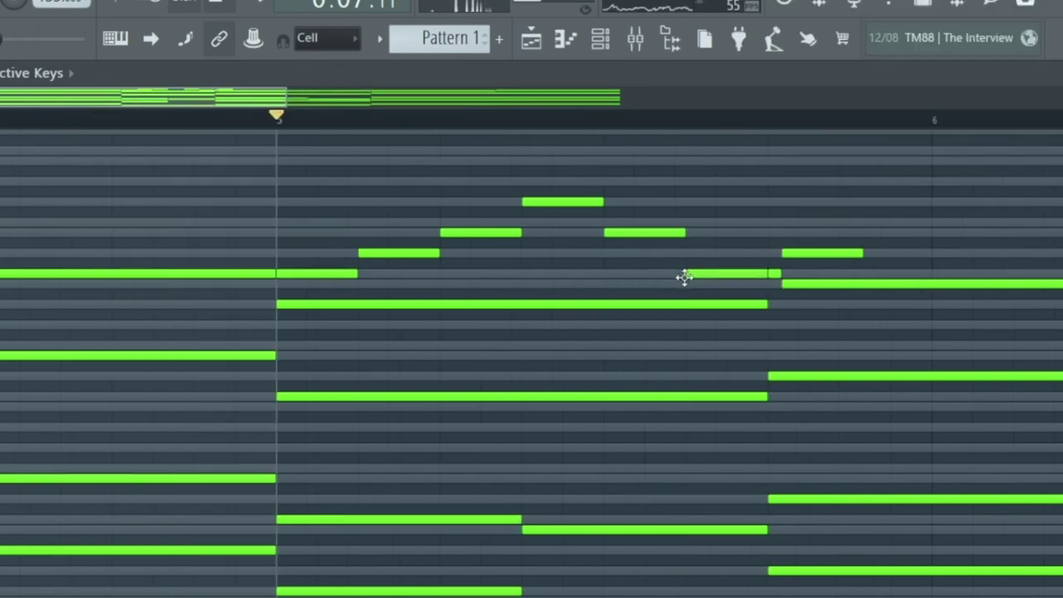
{"action": "key", "text": "space"}
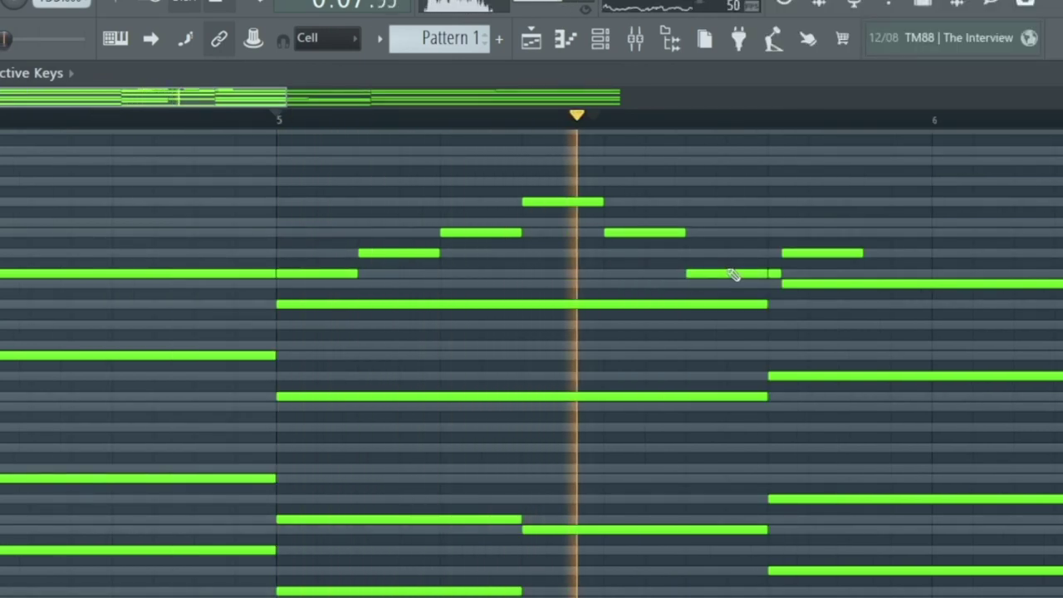
{"action": "key", "text": "space"}
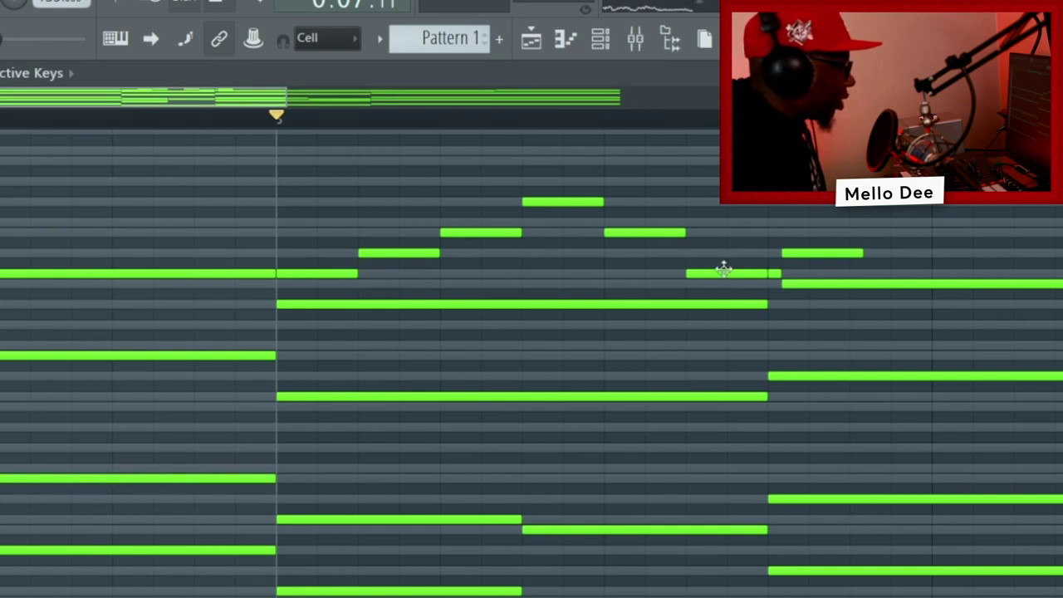
{"action": "key", "text": "space"}
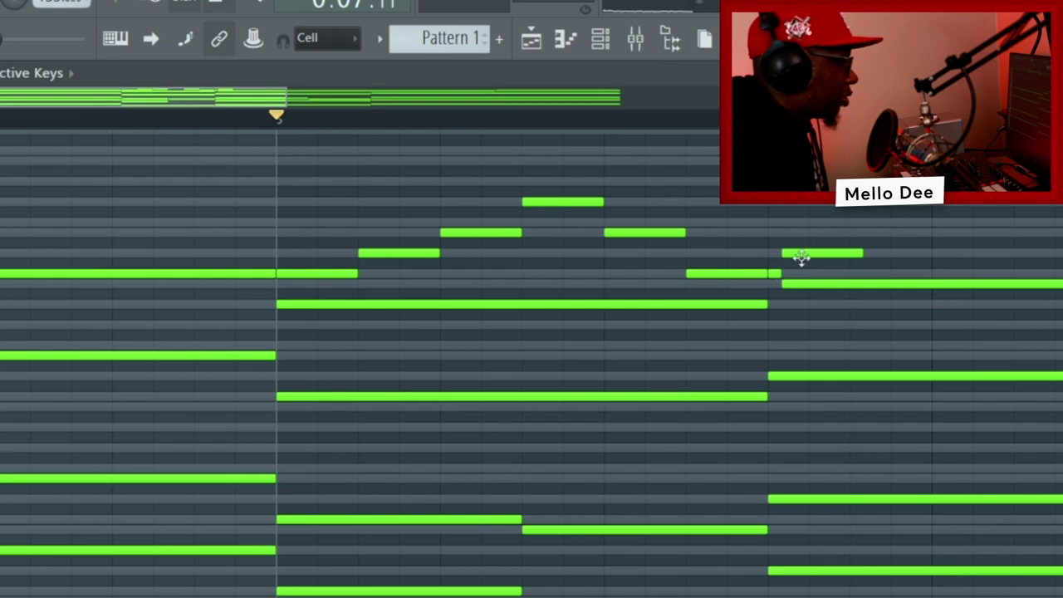
Set the piano roll snap to 1/3 beat and add a descending run from A6 through G#6, F#6, E6, D#6 and C#6 to B5 in bar 6.
{"action": "left_click", "coordinate": [41, 58]}
{"action": "left_click", "coordinate": [49, 240]}
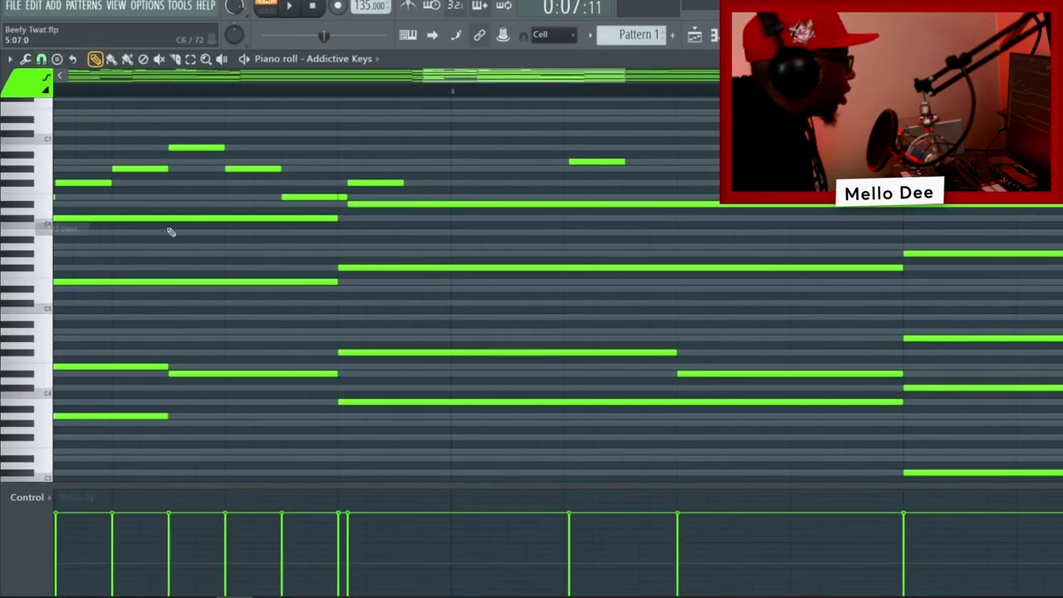
{"action": "left_click", "coordinate": [604, 175]}
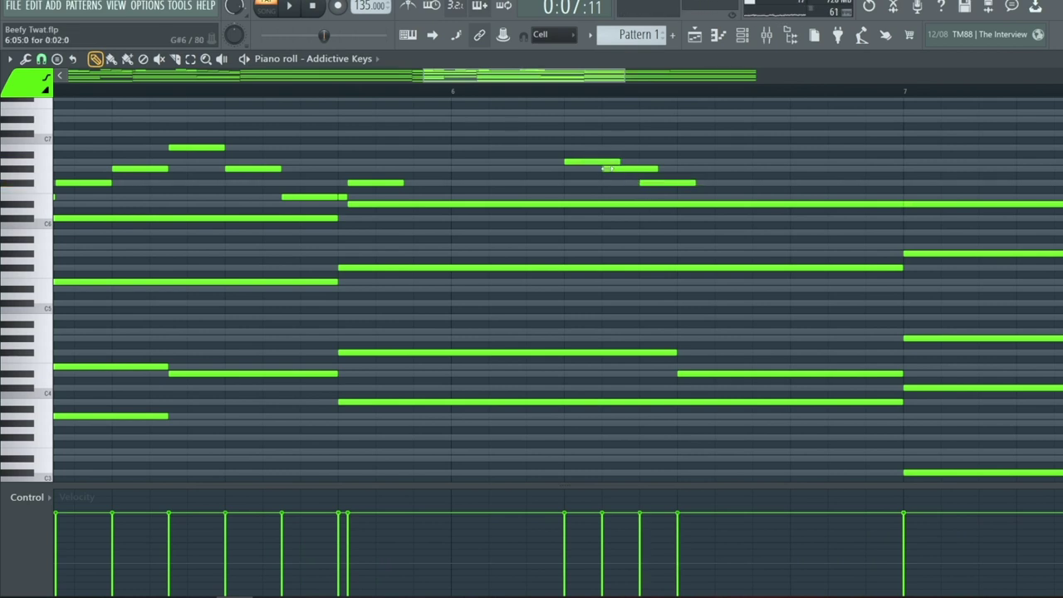
{"action": "key", "text": "space"}
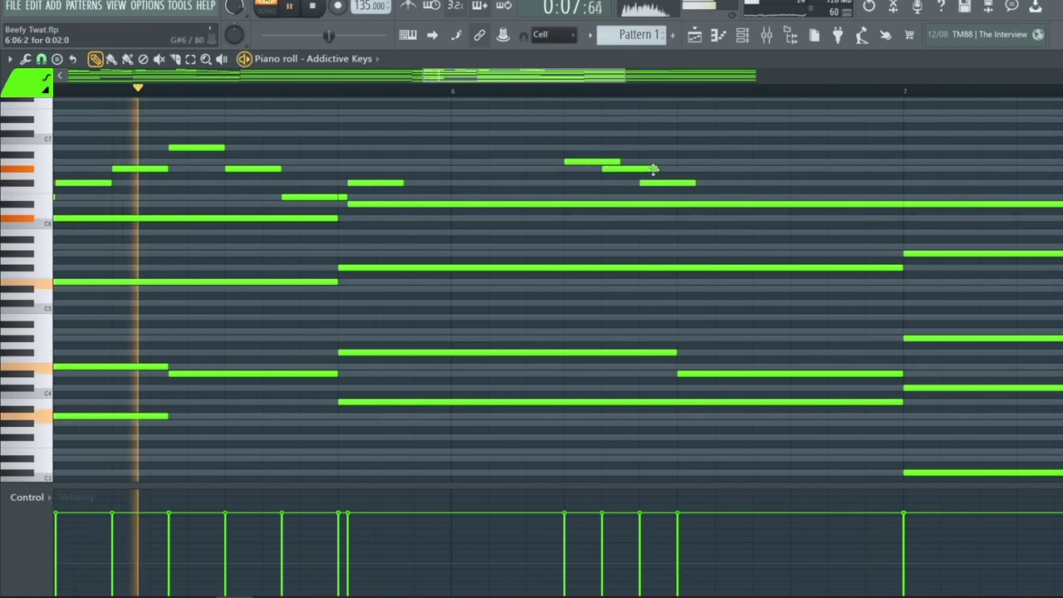
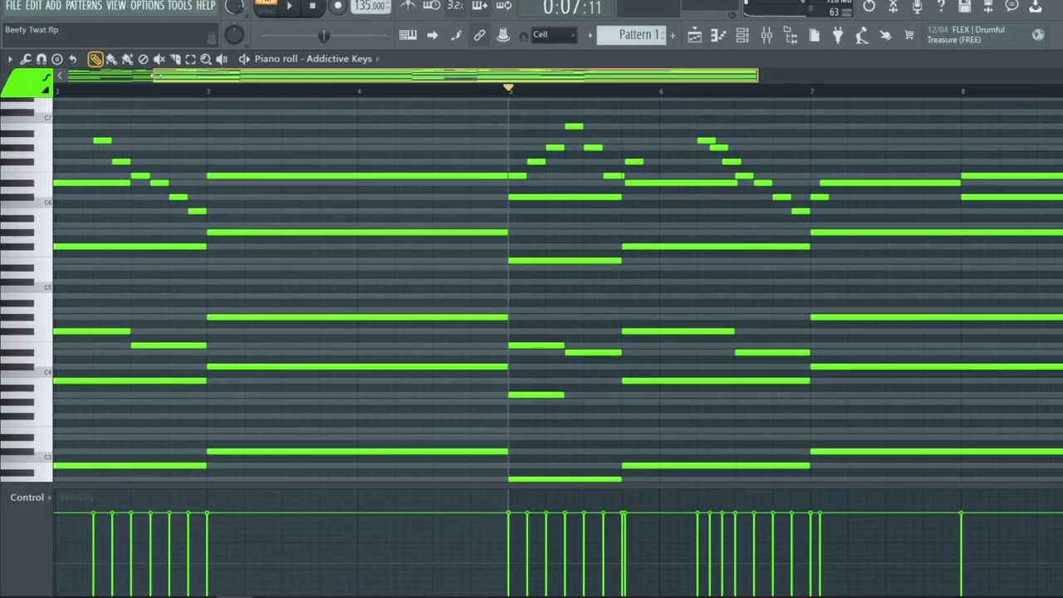
Remove D#4 from bar 5, extending E4 and A3 over the whole chord, and shorten bar 6's D#4 with a B3 note following it.
{"action": "left_click_drag", "start_coordinate": [212, 94], "coordinate": [885, 93]}
{"action": "left_click_drag", "start_coordinate": [742, 79], "coordinate": [813, 79]}
{"action": "key", "text": "space"}
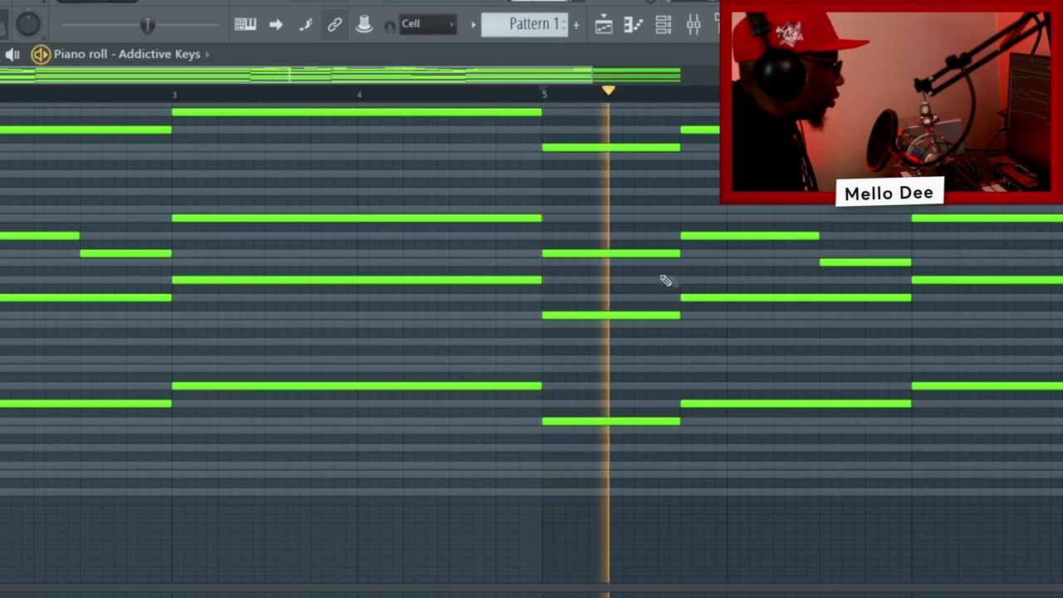
{"action": "left_click_drag", "start_coordinate": [597, 78], "coordinate": [671, 80]}
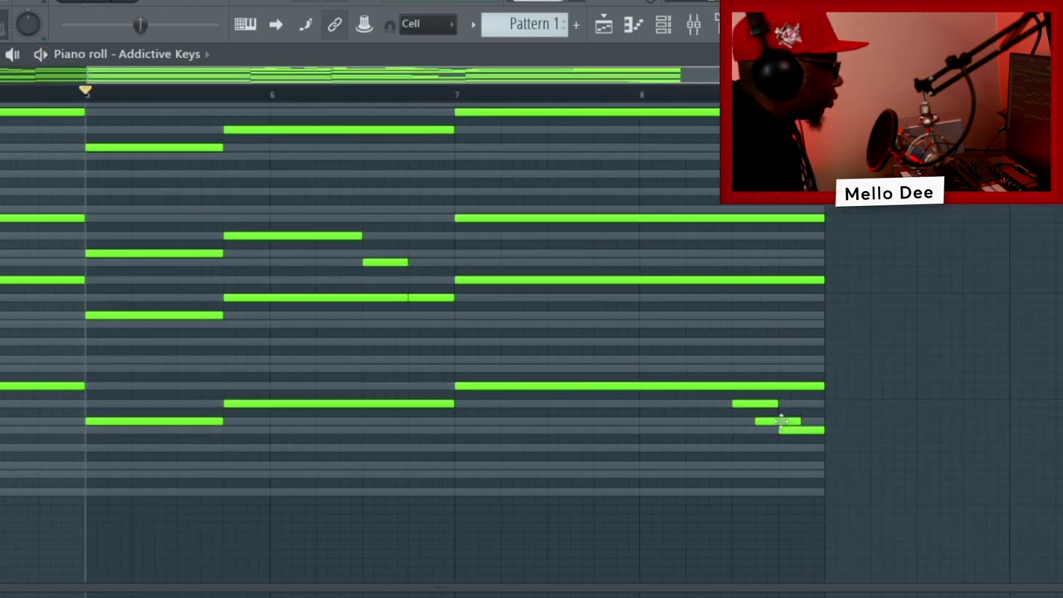
Shorten the C#3 note in bar 8, fill the rest of the bar with a descending B2, A2 and G#2 bass run, and play it back.
{"action": "mouse_move", "coordinate": [778, 403]}
{"action": "left_mouse_down"}
{"action": "mouse_move", "coordinate": [754, 404]}
{"action": "mouse_move", "coordinate": [777, 421]}
{"action": "left_mouse_up"}
{"action": "left_click_drag", "start_coordinate": [824, 387], "coordinate": [731, 386]}
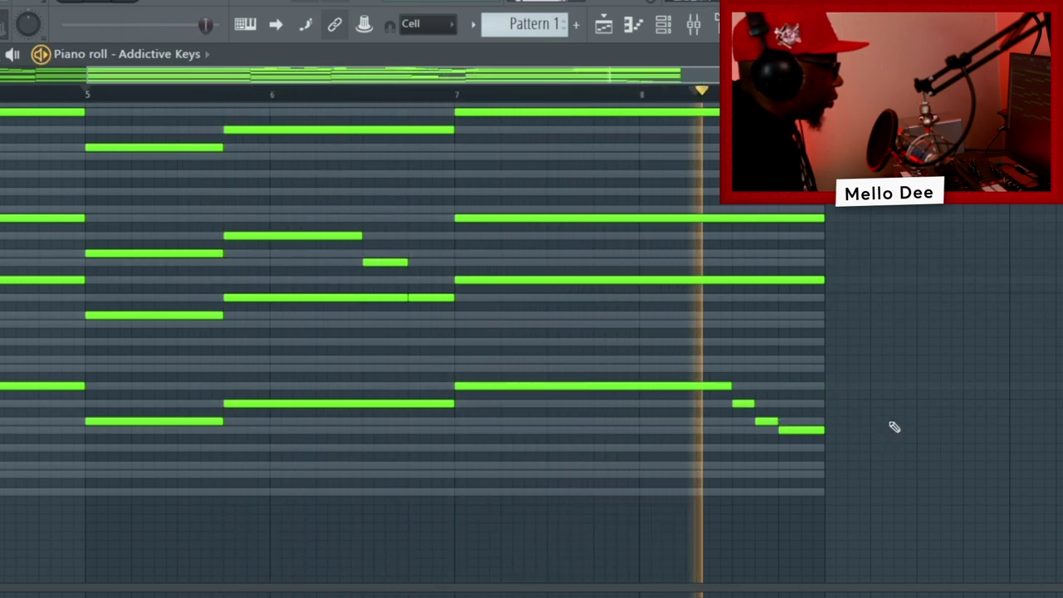
{"action": "scroll", "coordinate": [730, 361], "scroll_direction": "up", "scroll_amount": 3}
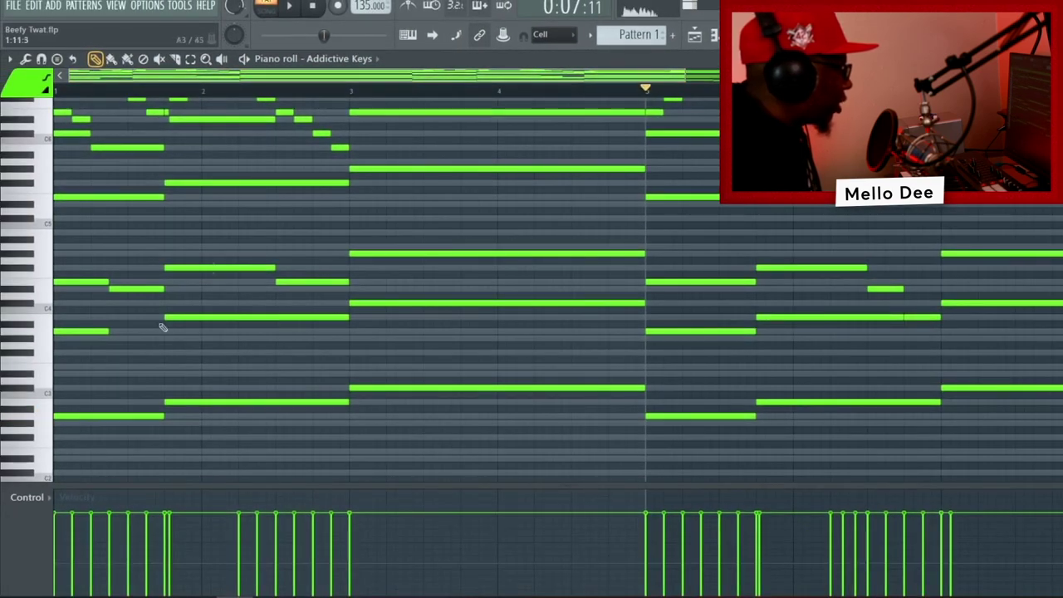
{"action": "left_click_drag", "start_coordinate": [330, 75], "coordinate": [517, 74]}
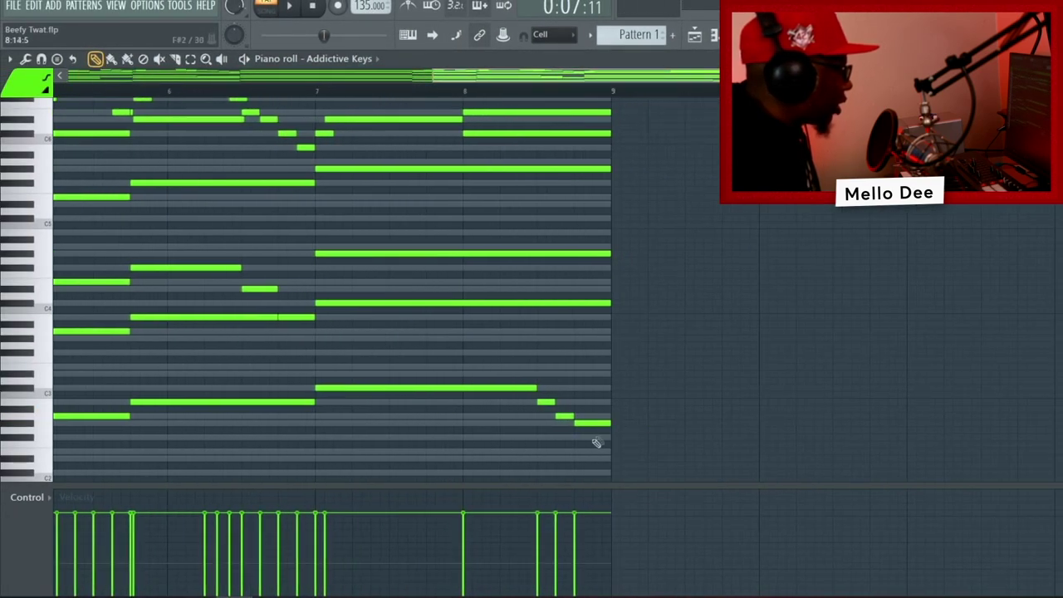
{"action": "double_click", "coordinate": [592, 424]}
{"action": "left_click", "coordinate": [584, 423]}
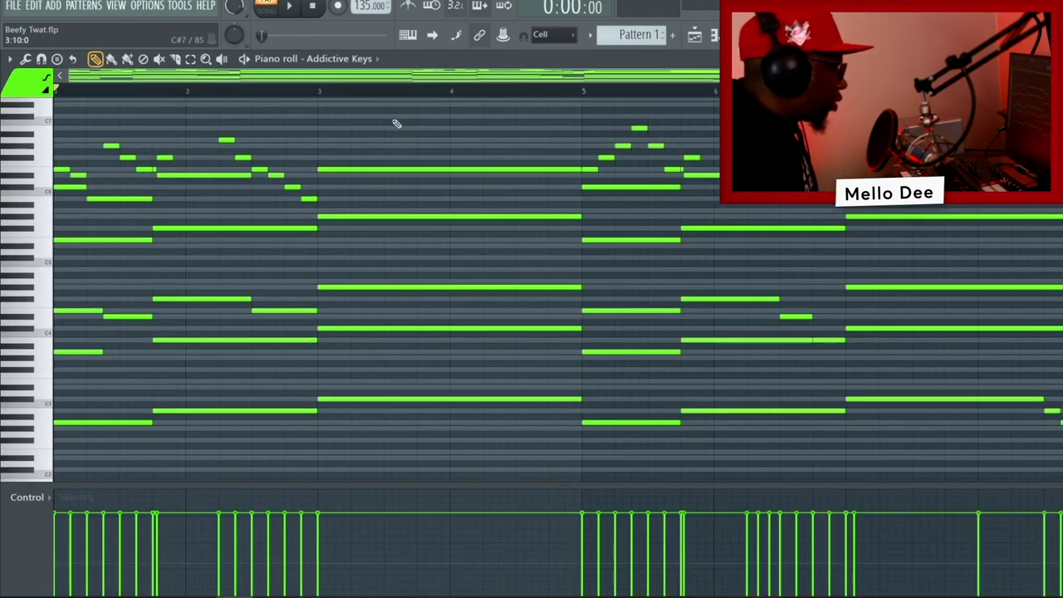
Play back the progression, then add C#5 and D#5 pickup notes at the end of bar 4 and listen from bar 3.
{"action": "key", "text": "space"}
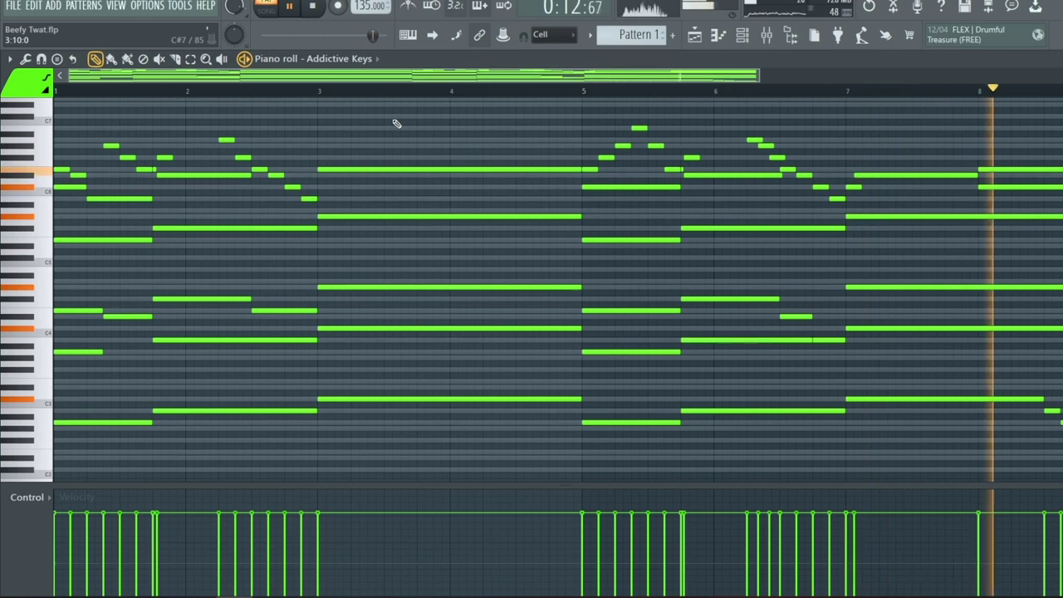
{"action": "key", "text": "space"}
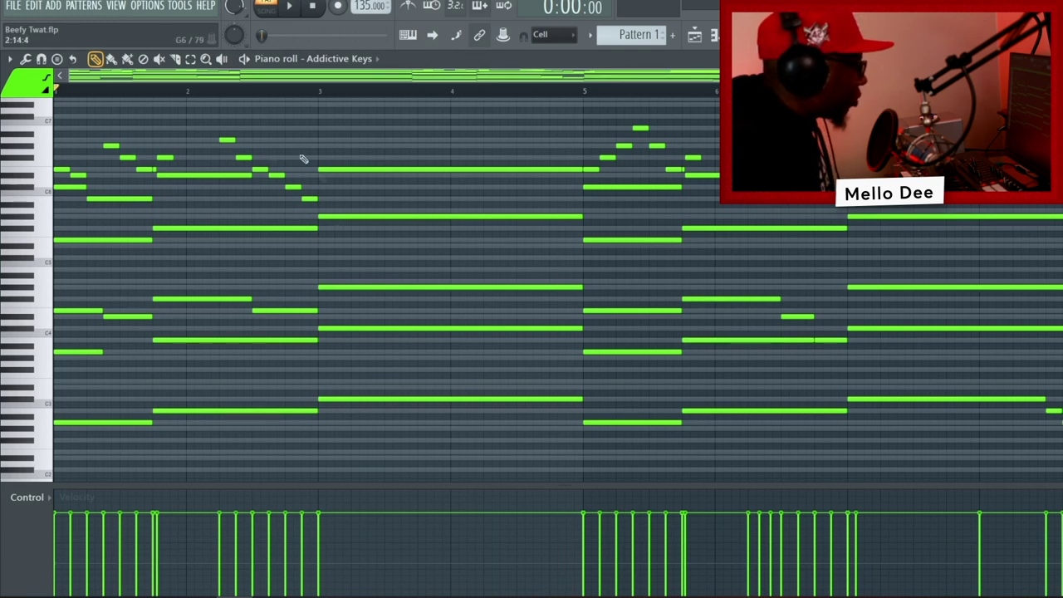
{"action": "scroll", "coordinate": [255, 111], "scroll_direction": "up", "scroll_amount": 3}
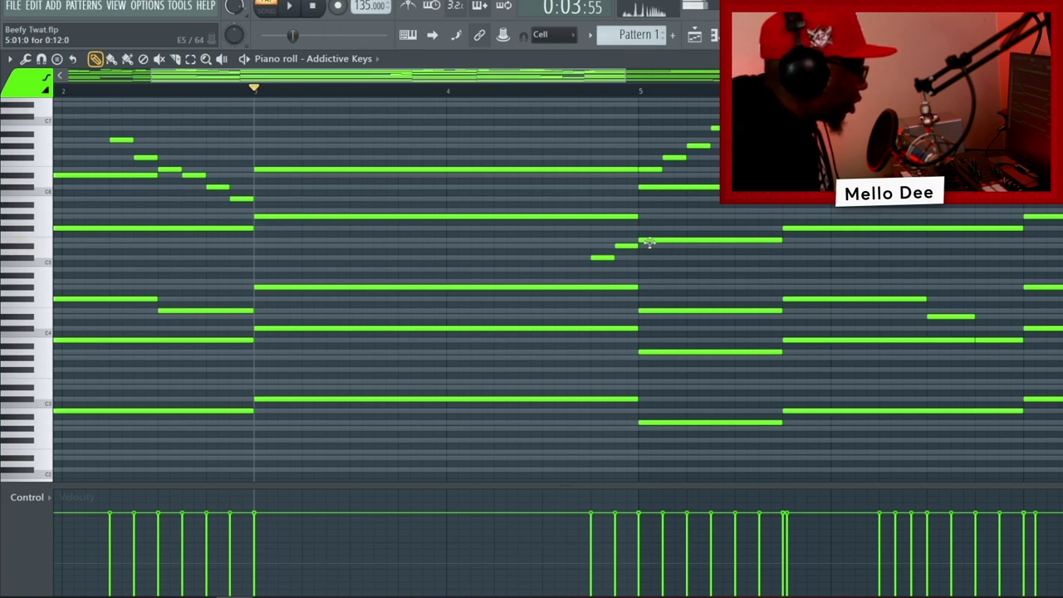
{"action": "key", "text": "space"}
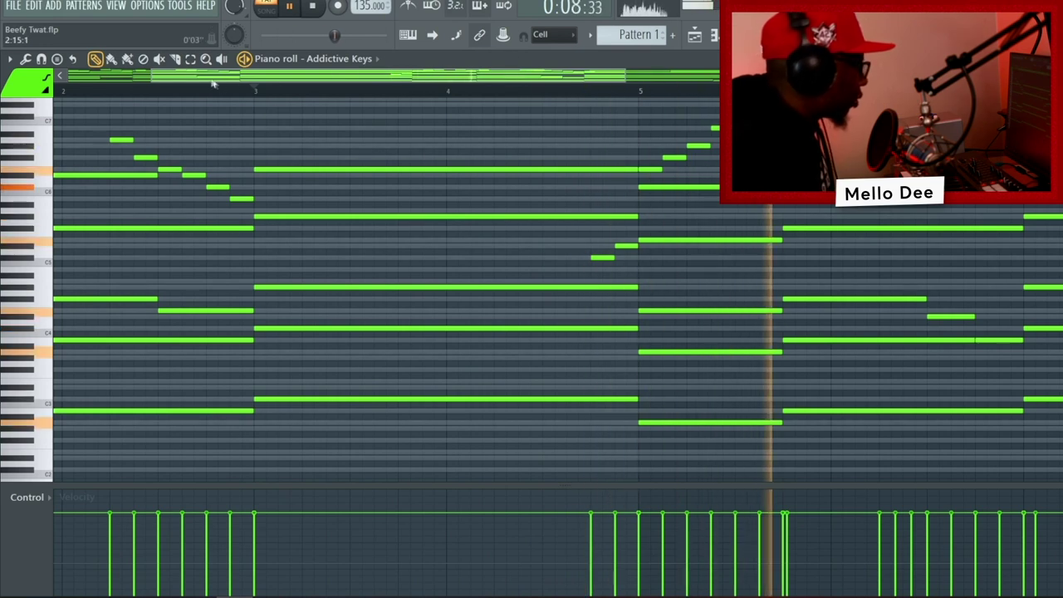
Layer a higher harmony over bar 1's melody with a held G#6 followed by C#7, B6 and G#6 notes.
{"action": "scroll", "coordinate": [75, 168], "scroll_direction": "up", "scroll_amount": 5}
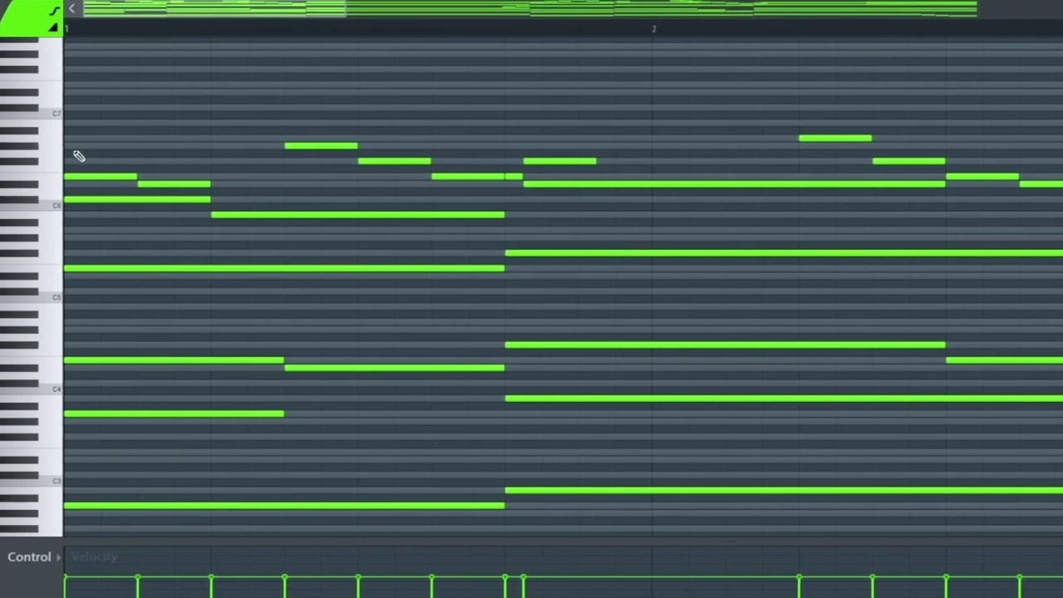
{"action": "right_click", "coordinate": [138, 145]}
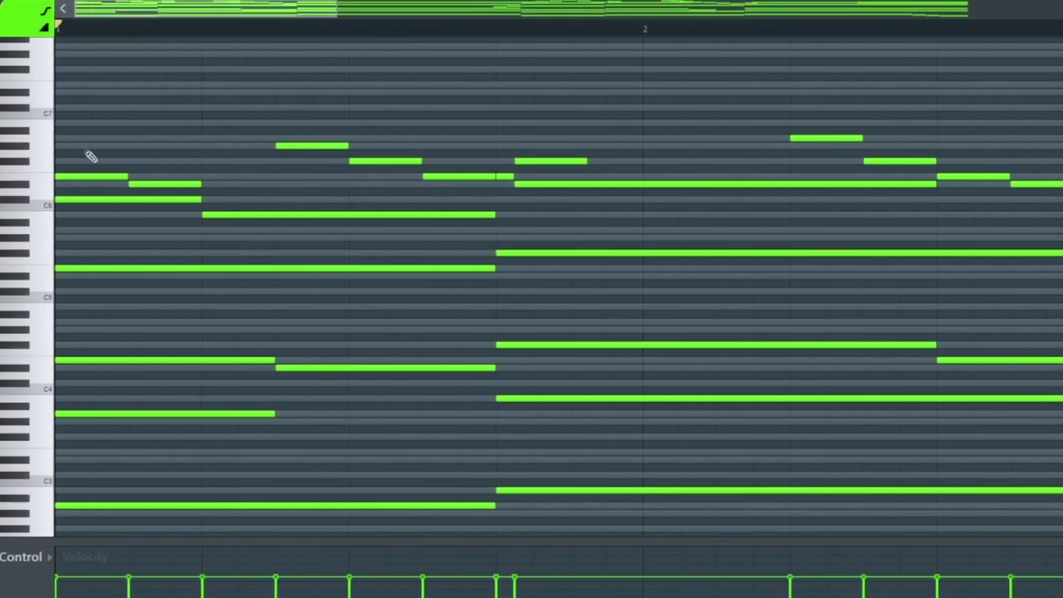
{"action": "key", "text": "space"}
{"action": "key", "text": "space"}
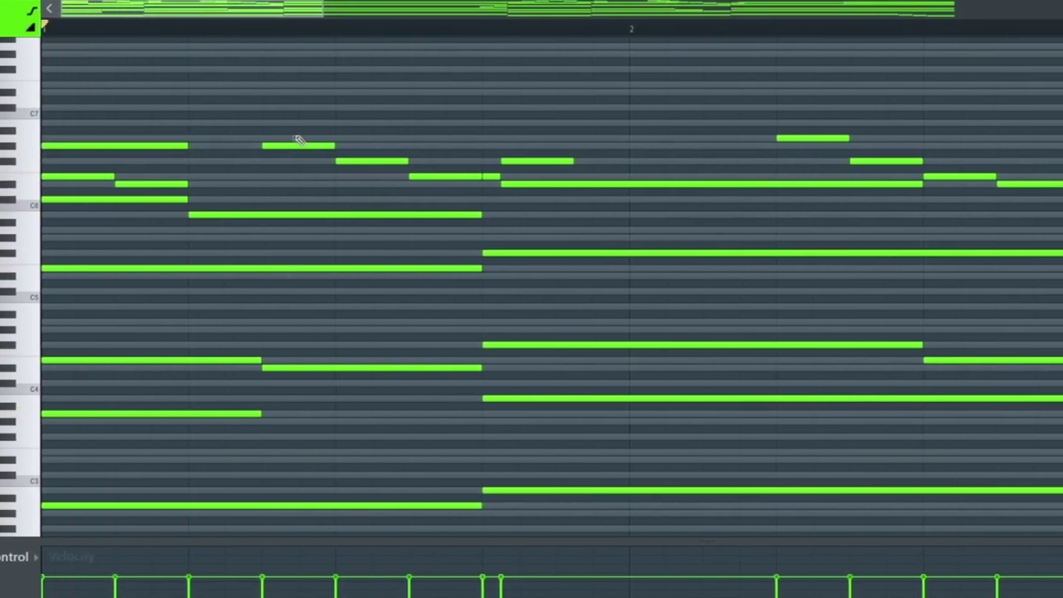
{"action": "left_click", "coordinate": [314, 109]}
{"action": "key", "text": "space"}
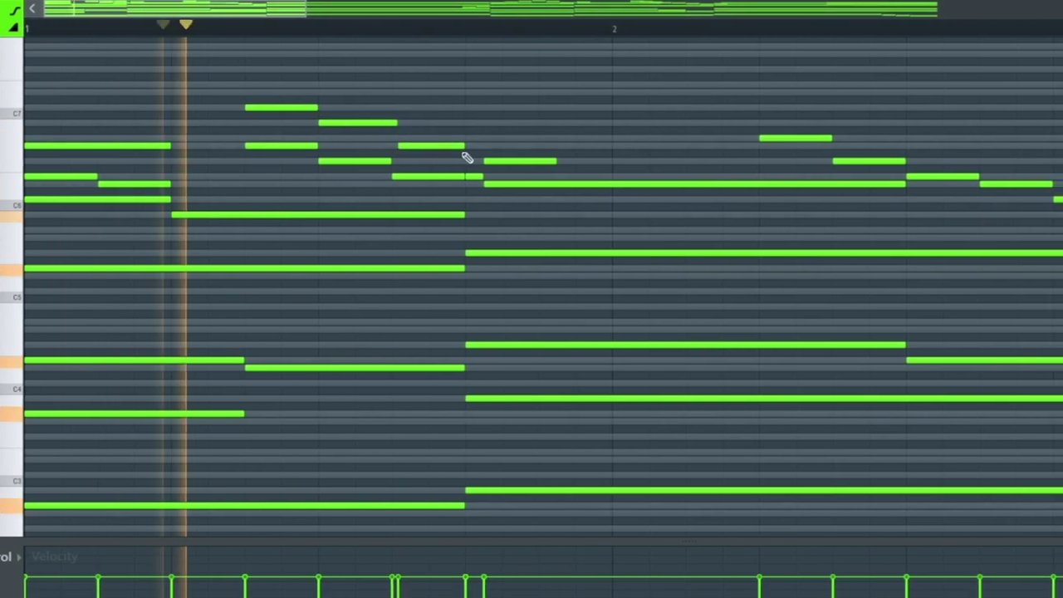
{"action": "left_click_drag", "start_coordinate": [459, 150], "coordinate": [450, 147]}
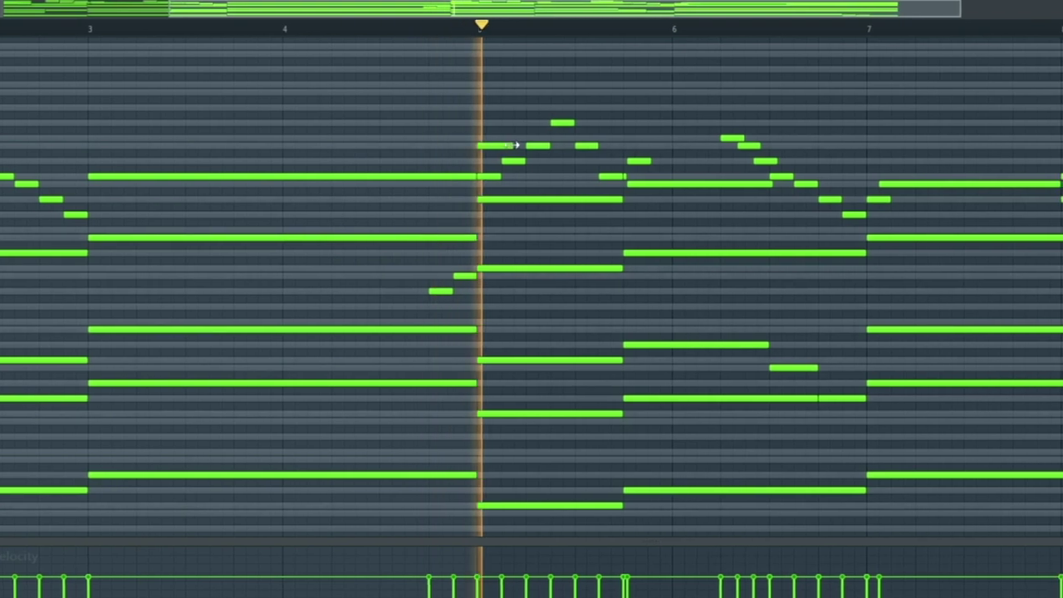
Layer a higher harmony over bar 5 with G#6, E7, D#7, C#7 and a long B6, and play the pattern back.
{"action": "key", "text": "space"}
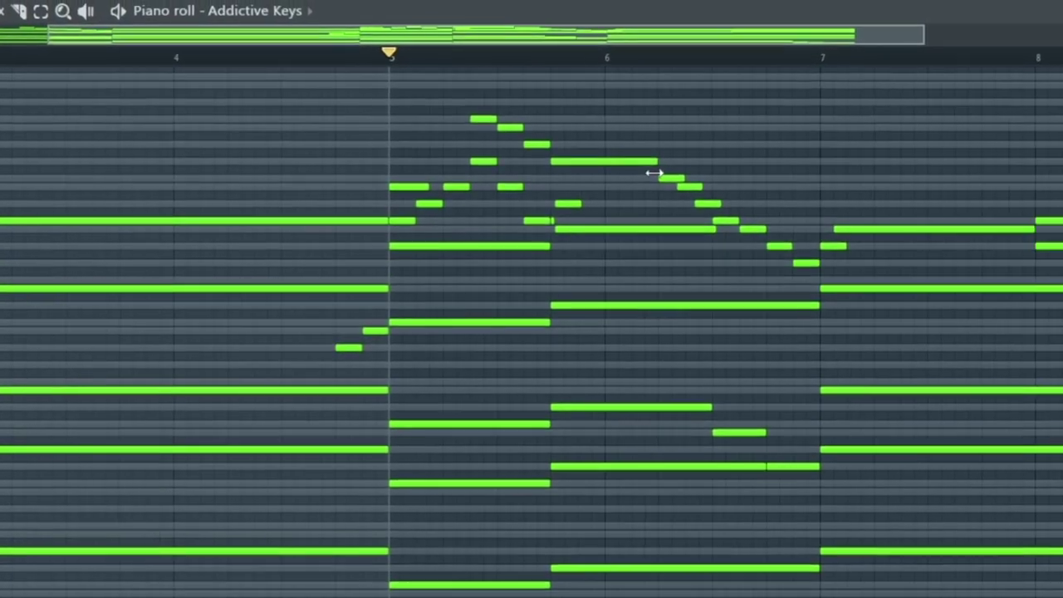
{"action": "key", "text": "space"}
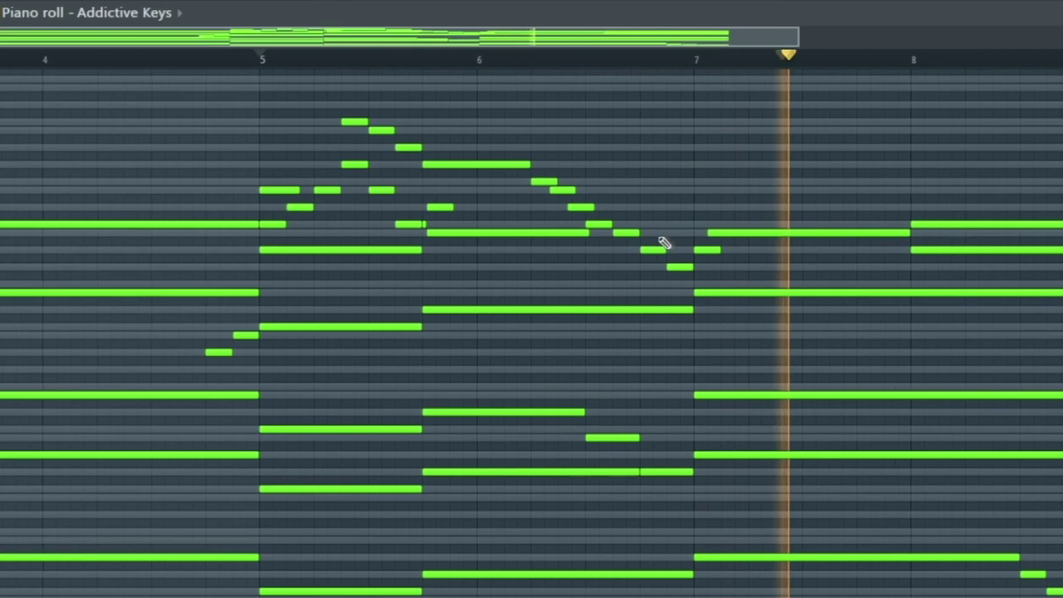
{"action": "key", "text": "space"}
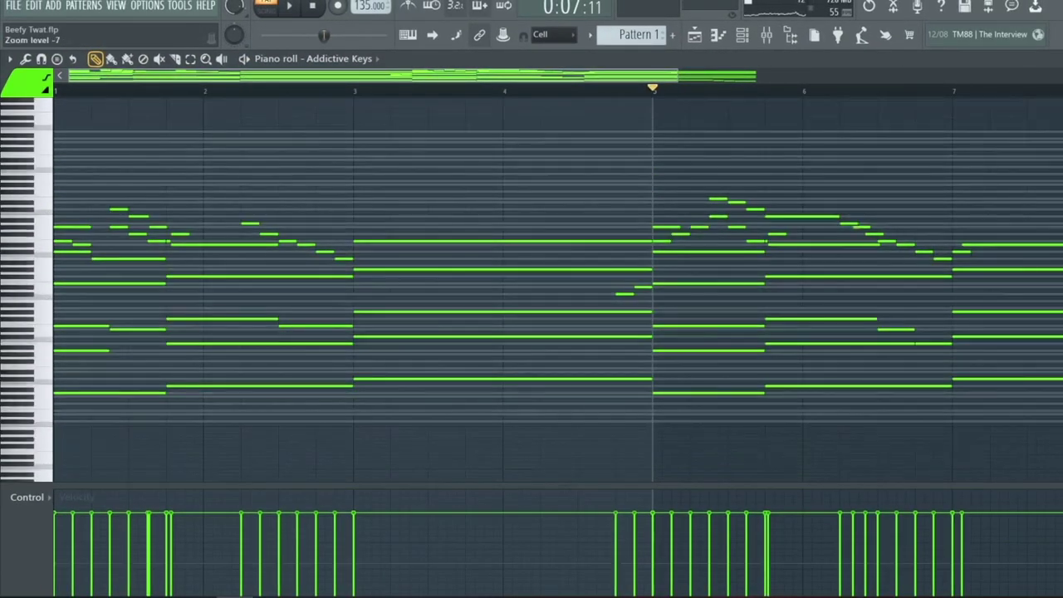
{"action": "scroll", "coordinate": [532, 282], "scroll_direction": "up", "scroll_amount": 2}
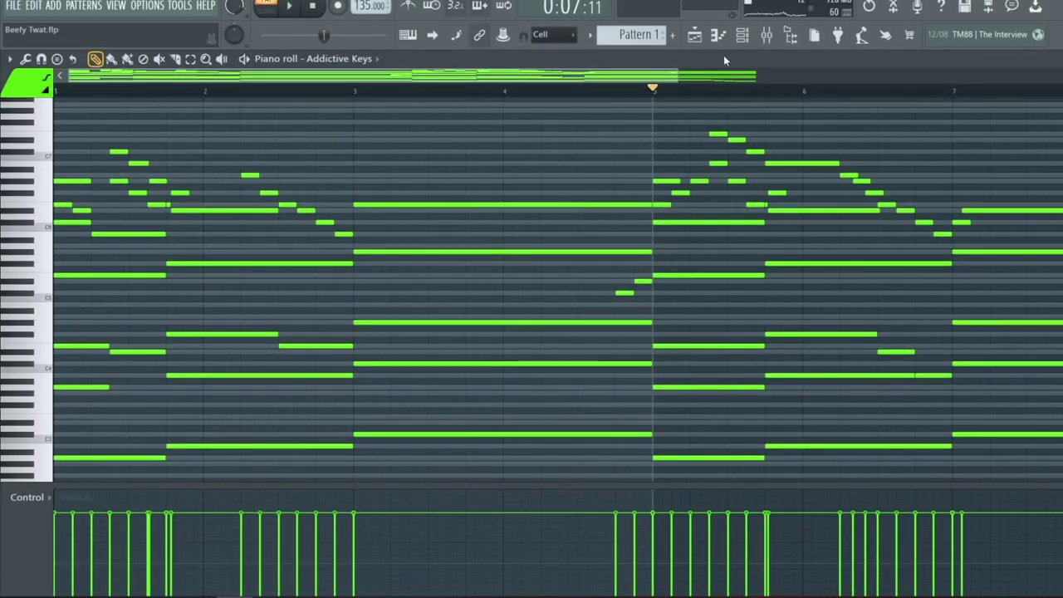
{"action": "mouse_move", "coordinate": [804, 78]}
{"action": "left_mouse_down"}
{"action": "mouse_move", "coordinate": [972, 83]}
{"action": "mouse_move", "coordinate": [814, 94]}
{"action": "left_mouse_up"}
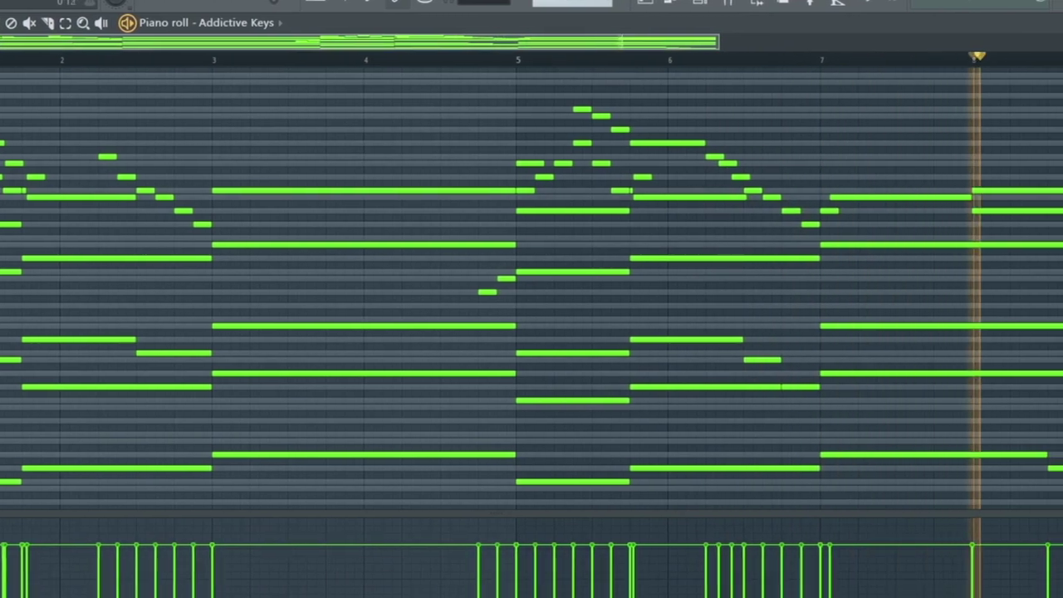
{"action": "key", "text": "space"}
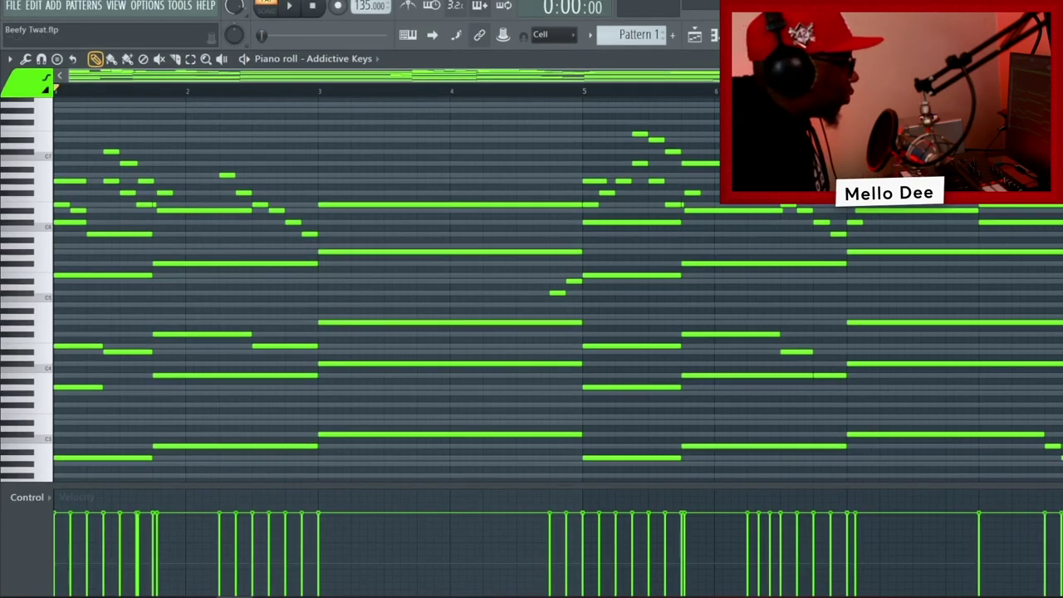
Lower the velocities of all the bass notes strongly, and those of the chord and melody notes above them slightly.
{"action": "left_click_drag", "start_coordinate": [967, 419], "coordinate": [12, 317]}
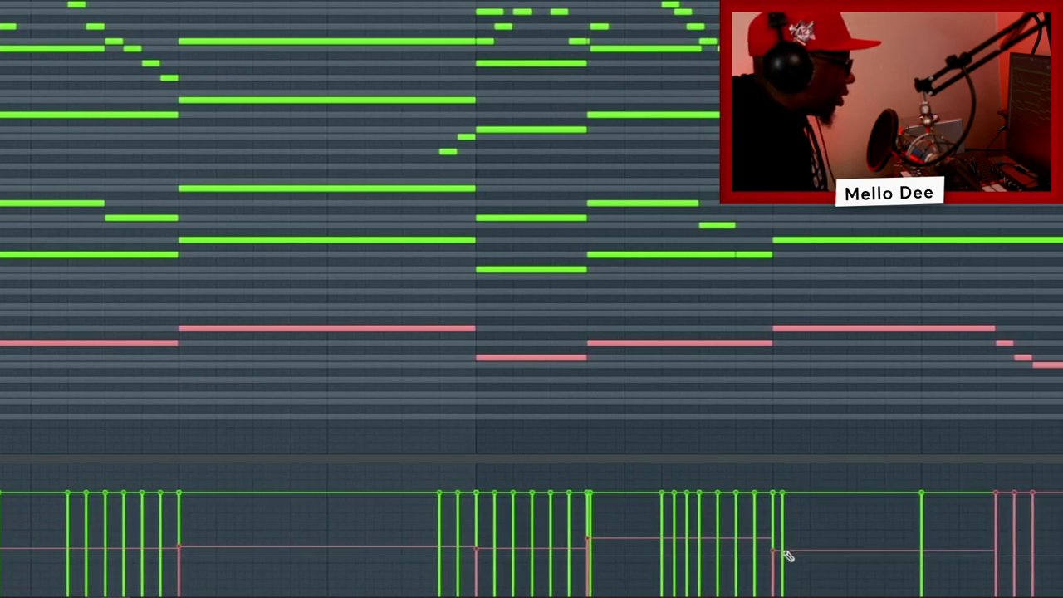
{"action": "mouse_move", "coordinate": [947, 541]}
{"action": "left_mouse_down"}
{"action": "mouse_move", "coordinate": [1015, 557]}
{"action": "mouse_move", "coordinate": [995, 556]}
{"action": "left_mouse_up"}
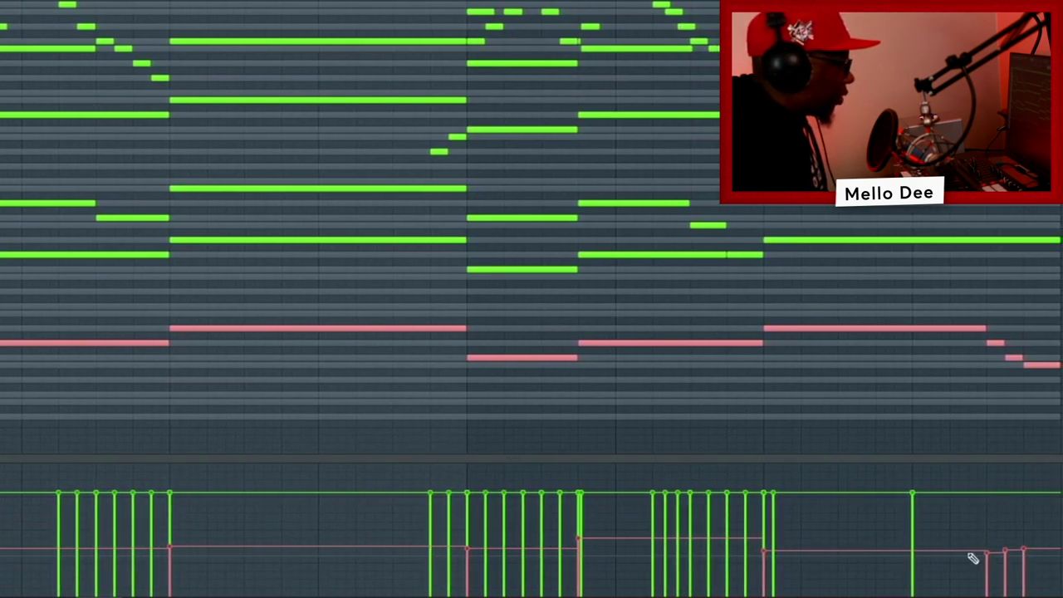
{"action": "scroll", "coordinate": [51, 354], "scroll_direction": "up", "scroll_amount": 3}
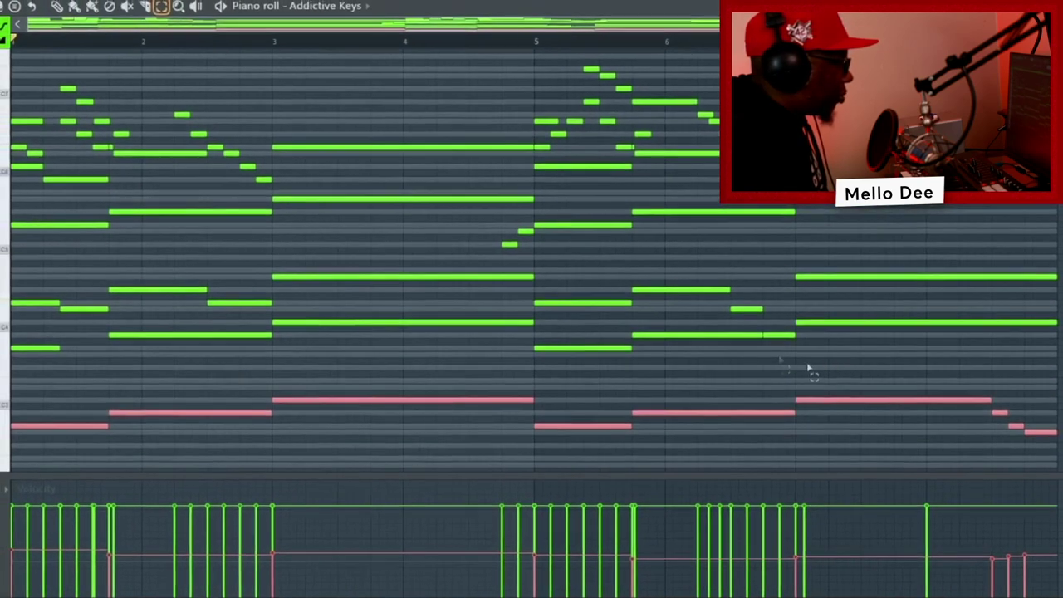
{"action": "left_click_drag", "start_coordinate": [1034, 363], "coordinate": [5, 176]}
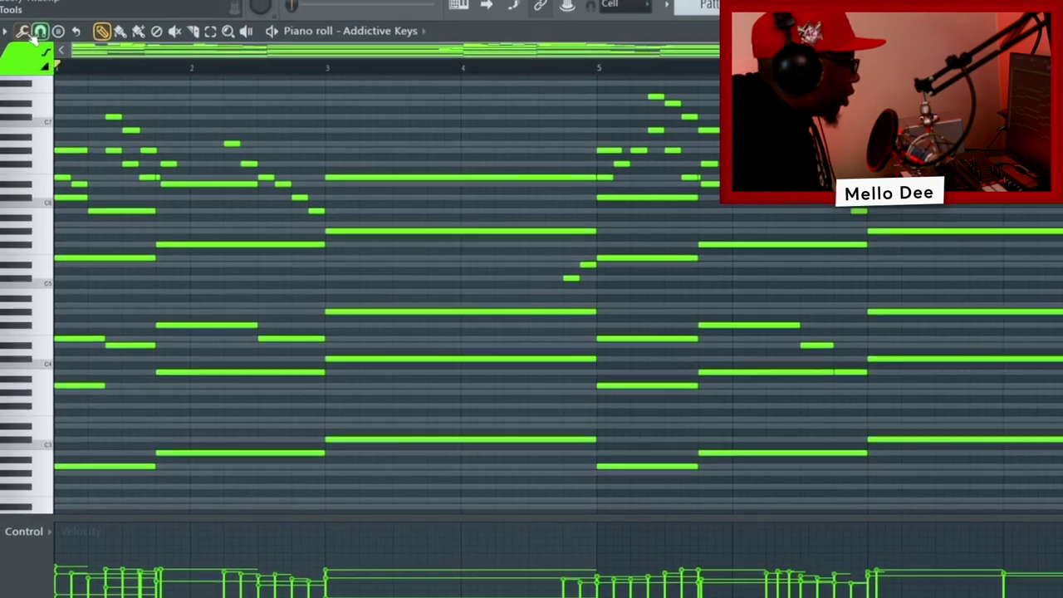
Randomize the note velocities with a velocity level of about -16%, keep the randomized version and play it back.
{"action": "left_click", "coordinate": [29, 36]}
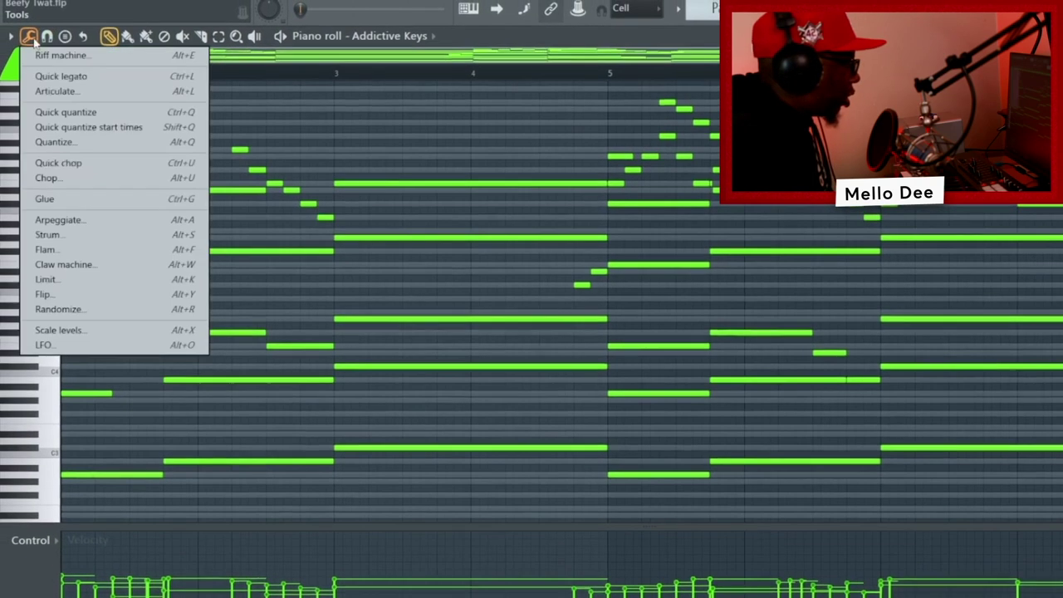
{"action": "left_click", "coordinate": [67, 309]}
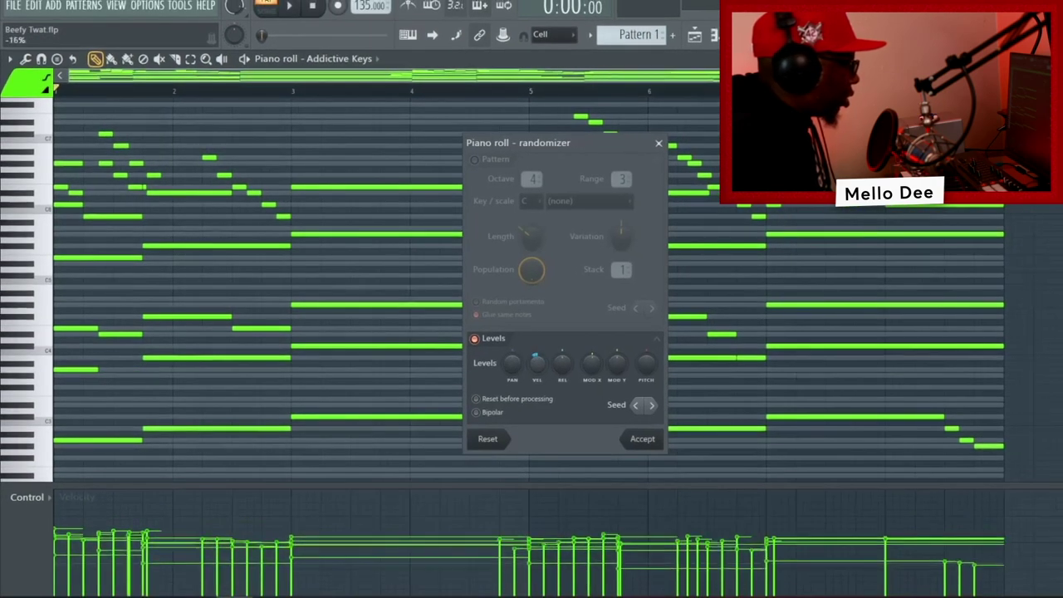
{"action": "left_click_drag", "start_coordinate": [536, 362], "coordinate": [537, 360]}
{"action": "key", "text": "Return"}
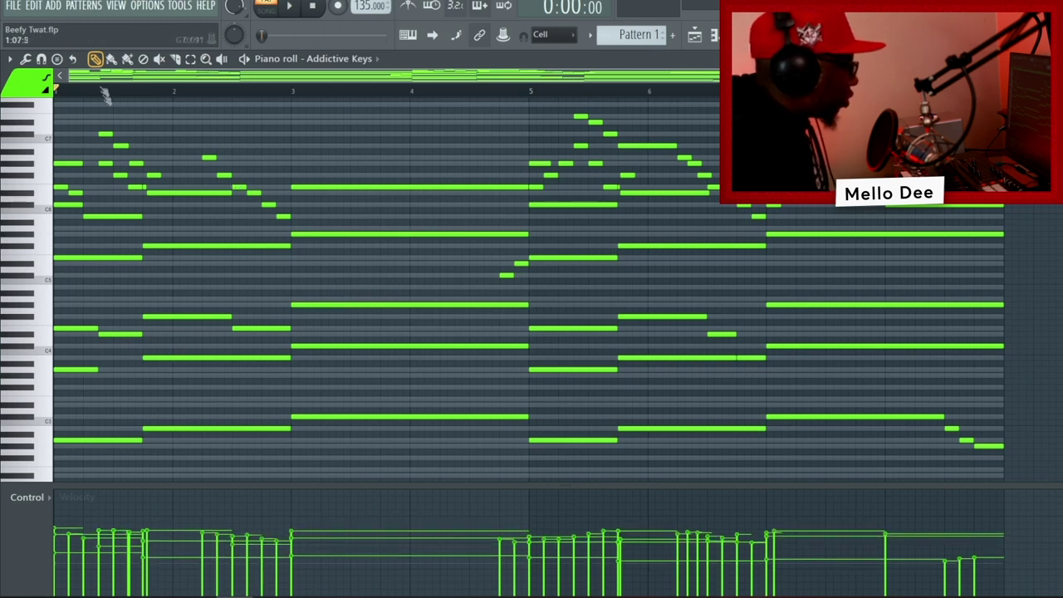
{"action": "left_click", "coordinate": [34, 6]}
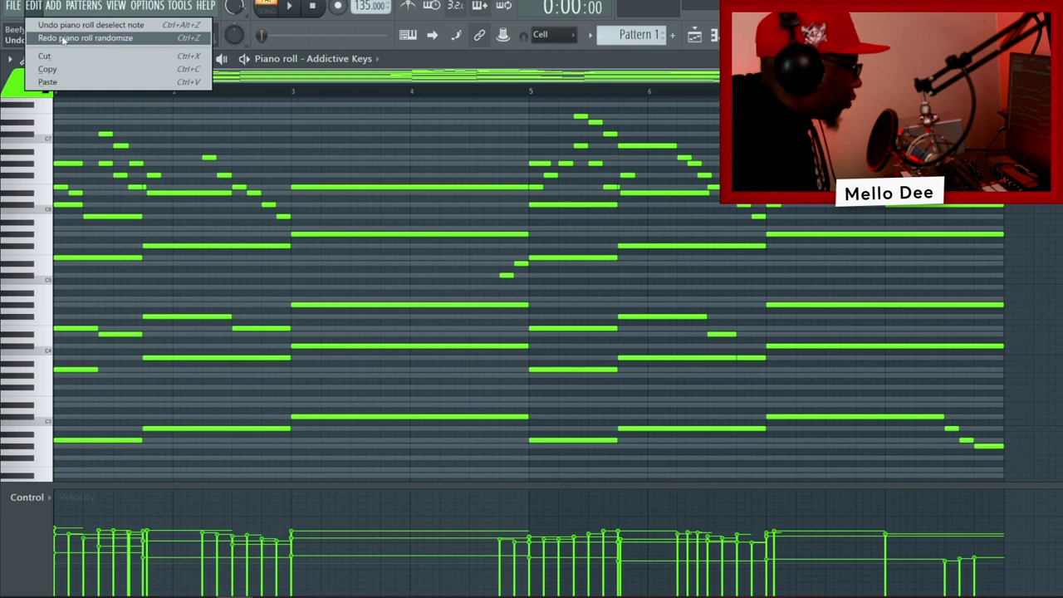
{"action": "left_click", "coordinate": [63, 39]}
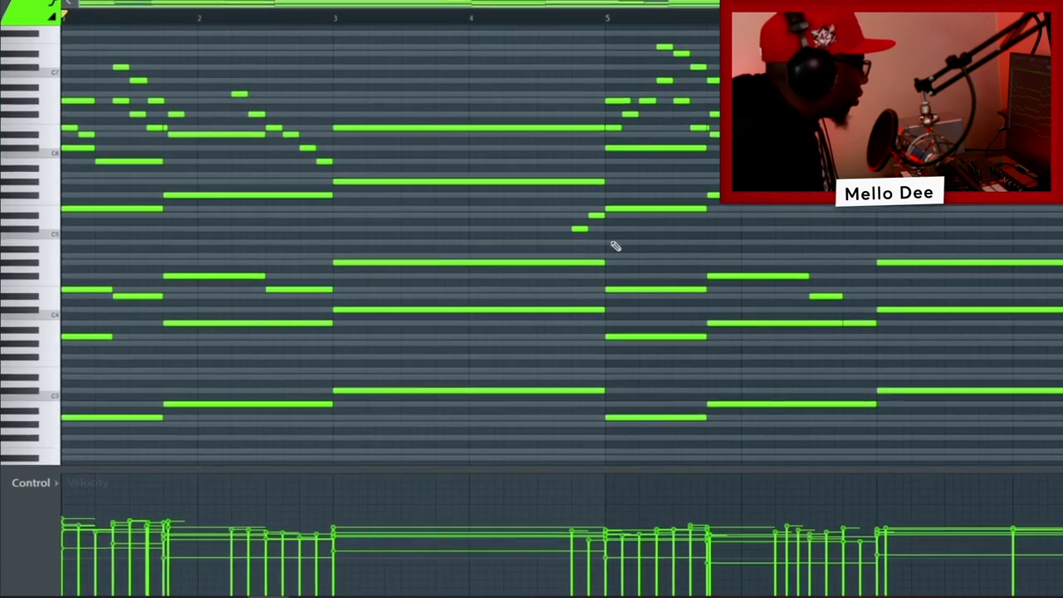
{"action": "key", "text": "space"}
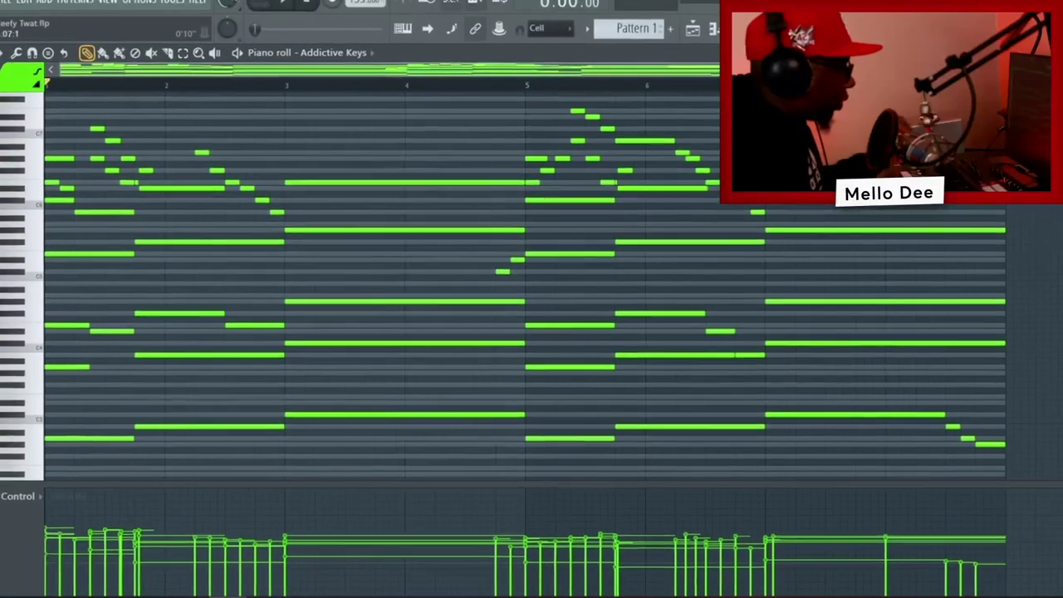
{"action": "key", "text": "space"}
Apply the Strum tool to stagger the start times of the chord notes.
{"action": "left_click_drag", "start_coordinate": [830, 77], "coordinate": [630, 77]}
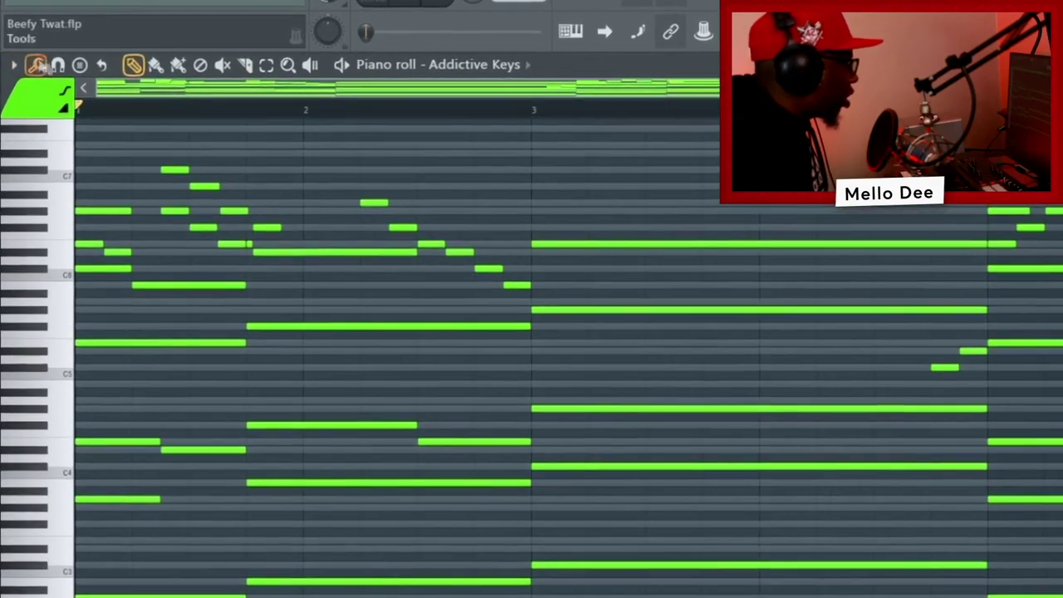
{"action": "left_click", "coordinate": [25, 58]}
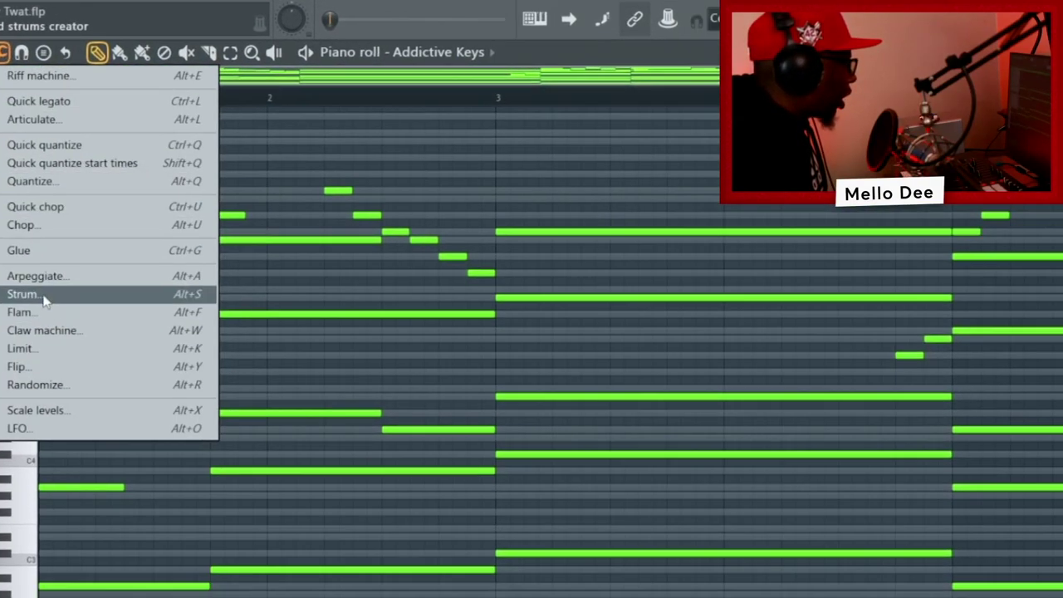
{"action": "left_click", "coordinate": [59, 305]}
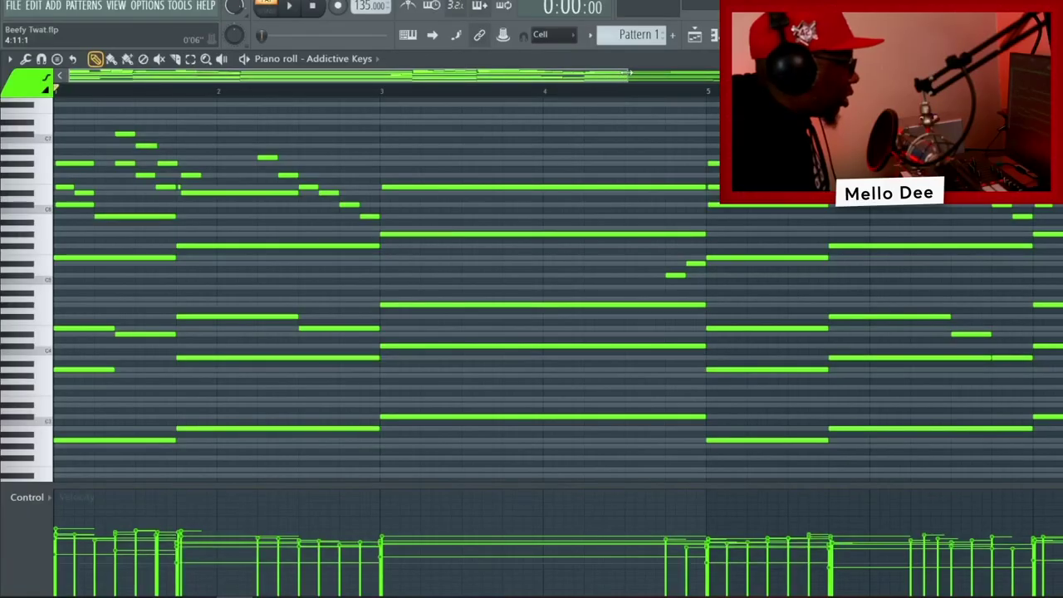
Set the snap to none and nudge bar 1's E5 and E4, the following F#5 and bar 3's G#4 slightly later.
{"action": "left_click_drag", "start_coordinate": [628, 73], "coordinate": [479, 74]}
{"action": "left_click", "coordinate": [549, 34]}
{"action": "left_click", "coordinate": [552, 82]}
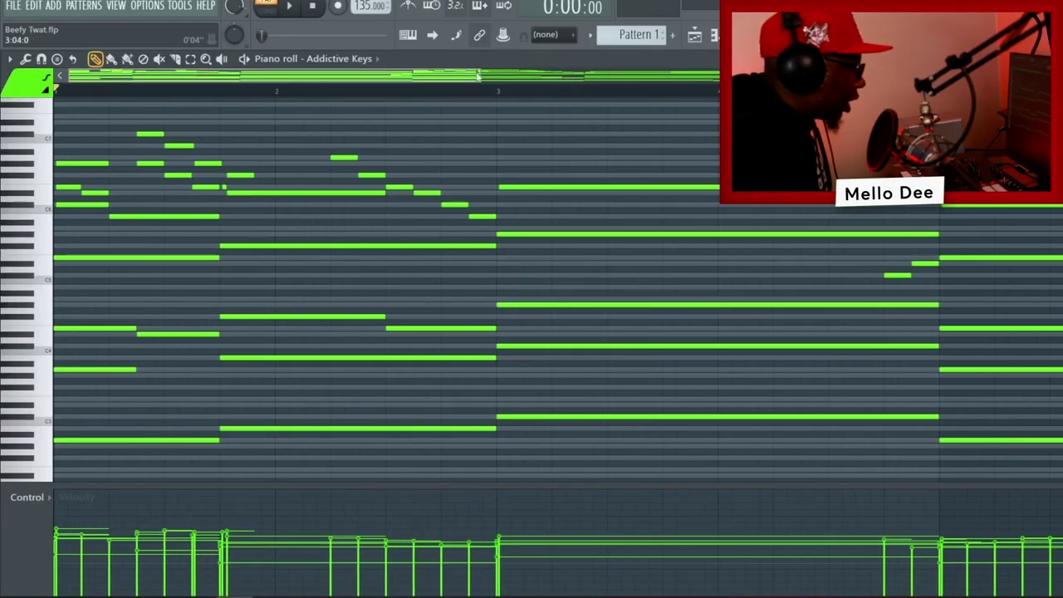
{"action": "left_click_drag", "start_coordinate": [479, 73], "coordinate": [270, 73]}
{"action": "scroll", "coordinate": [530, 105], "scroll_direction": "up", "scroll_amount": 3}
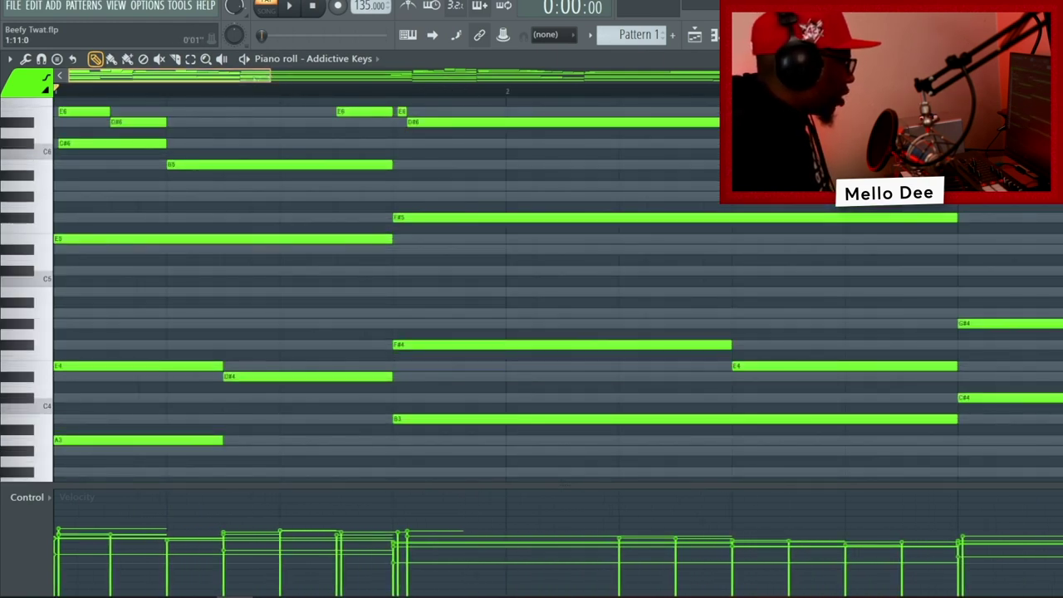
{"action": "left_click_drag", "start_coordinate": [74, 239], "coordinate": [79, 240]}
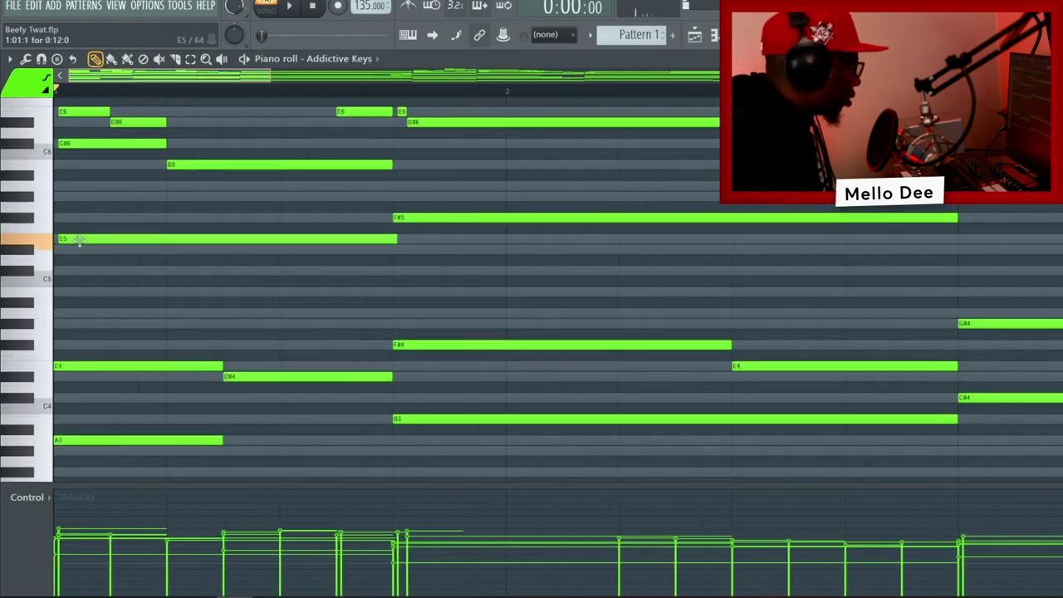
{"action": "left_click_drag", "start_coordinate": [98, 364], "coordinate": [108, 366]}
{"action": "key", "text": "space"}
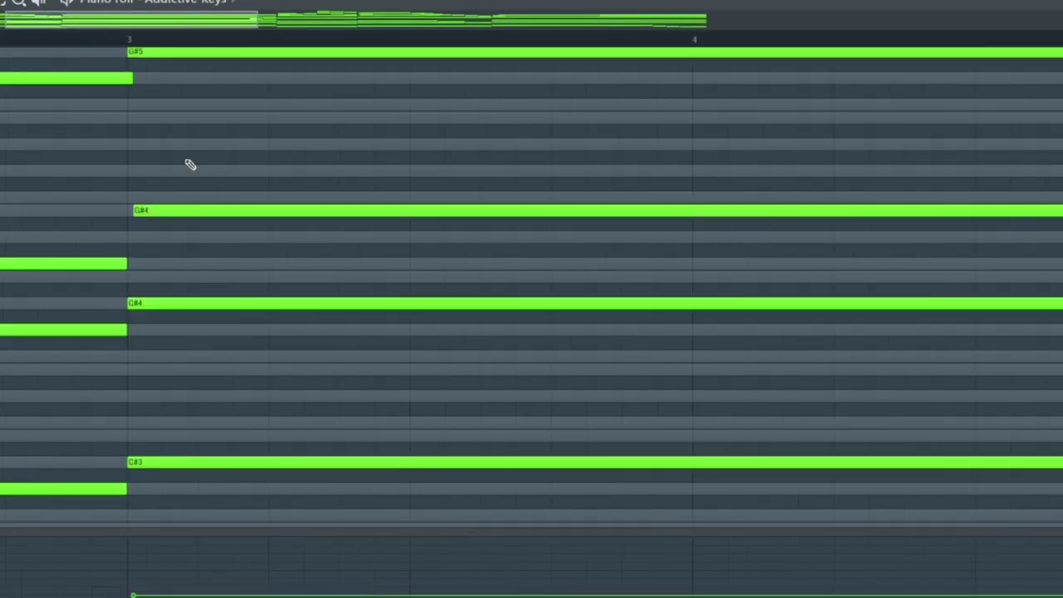
Nudge the G#4 at the start of bar 7 slightly earlier and set the playback position just before bar 7.
{"action": "scroll", "coordinate": [190, 165], "scroll_direction": "up", "scroll_amount": 3}
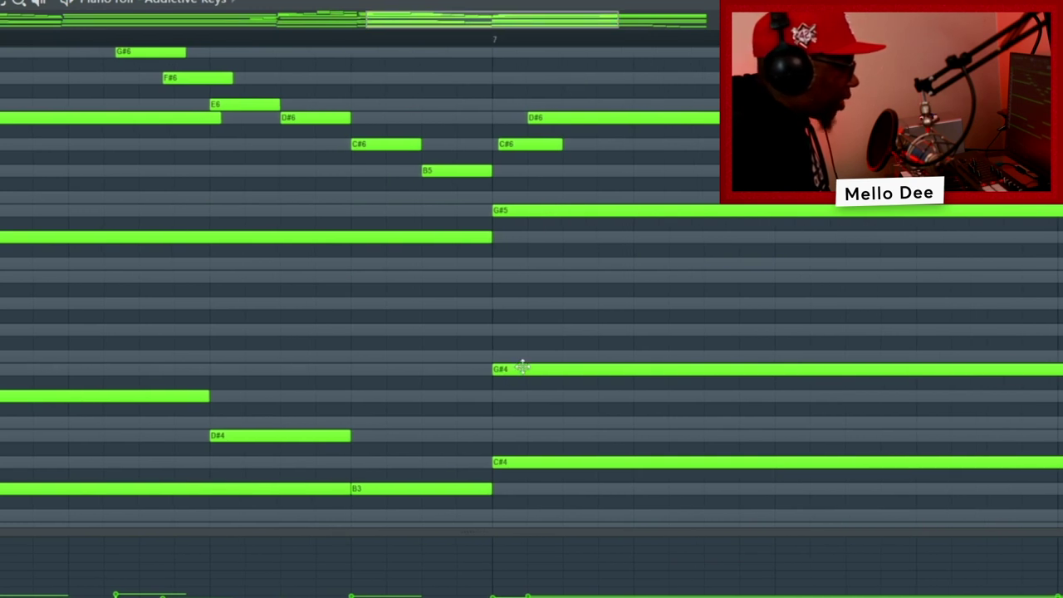
{"action": "left_click_drag", "start_coordinate": [503, 28], "coordinate": [544, 38]}
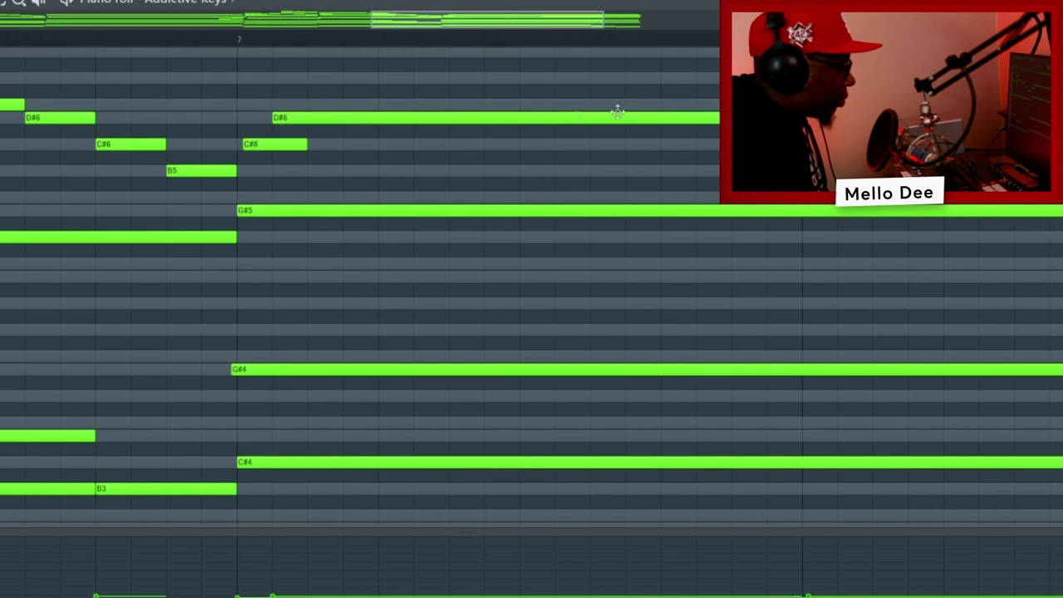
{"action": "left_click", "coordinate": [132, 38]}
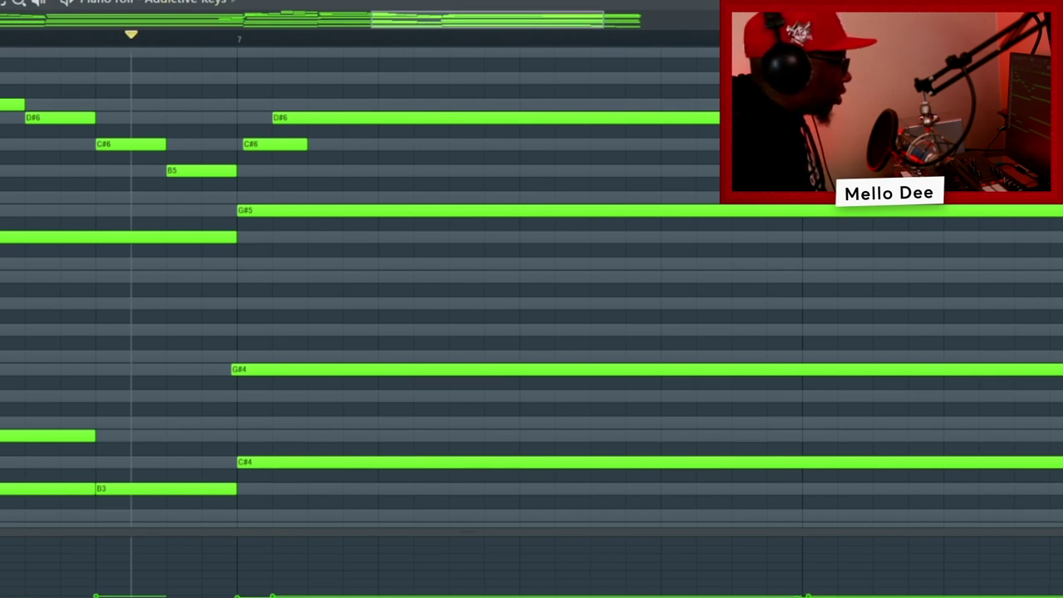
Replay the chords from just before bar 7, then paste the Pattern 1 notes into Pattern 2's Keyscape channel and play them.
{"action": "key", "text": "space"}
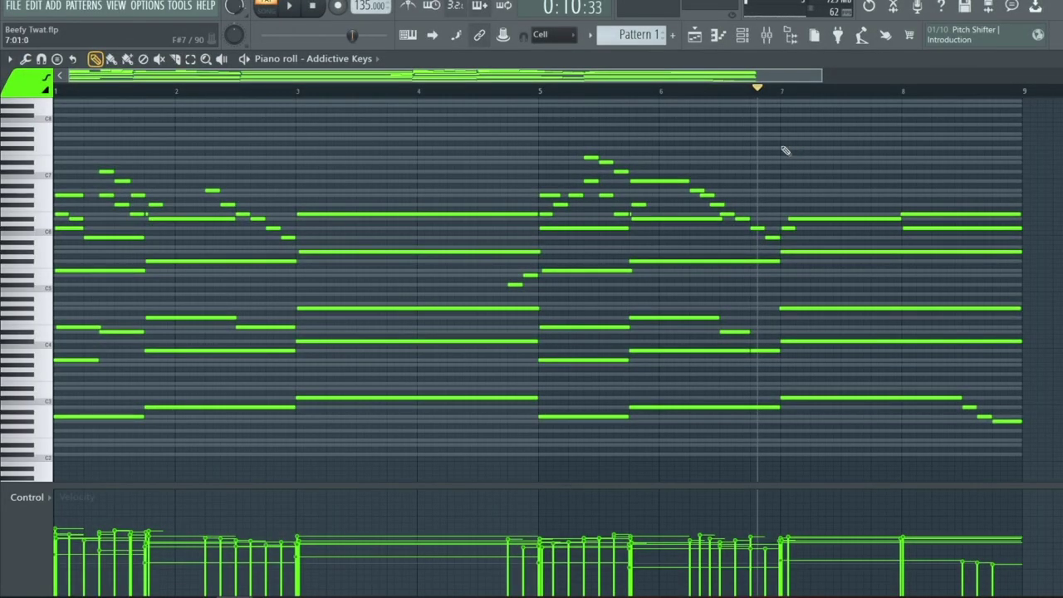
{"action": "scroll", "coordinate": [639, 34], "scroll_direction": "down", "scroll_amount": 1}
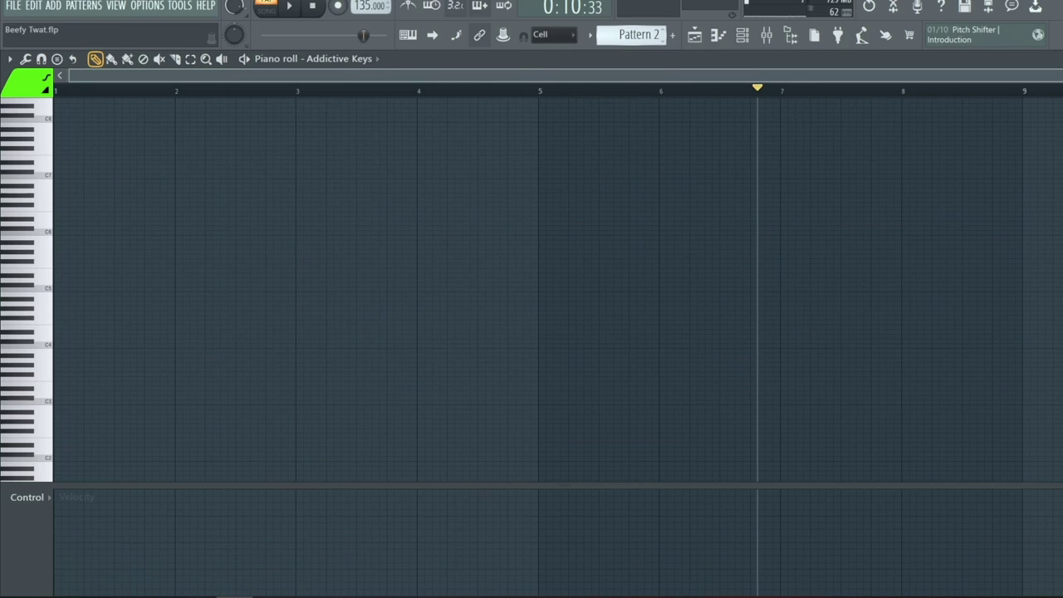
{"action": "key", "text": "ctrl+v"}
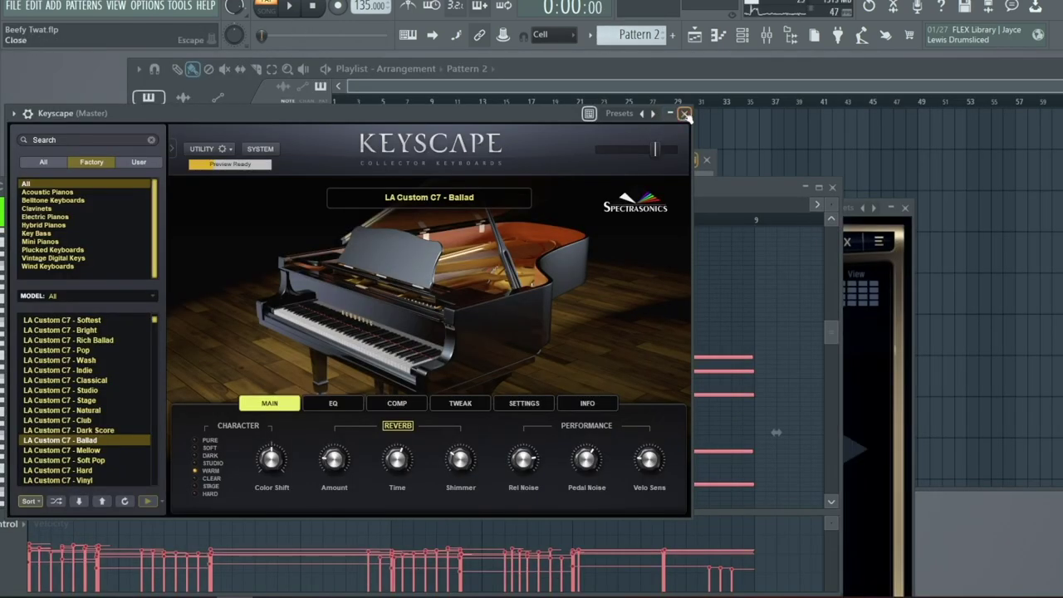
{"action": "left_click", "coordinate": [686, 114]}
{"action": "double_click", "coordinate": [584, 188]}
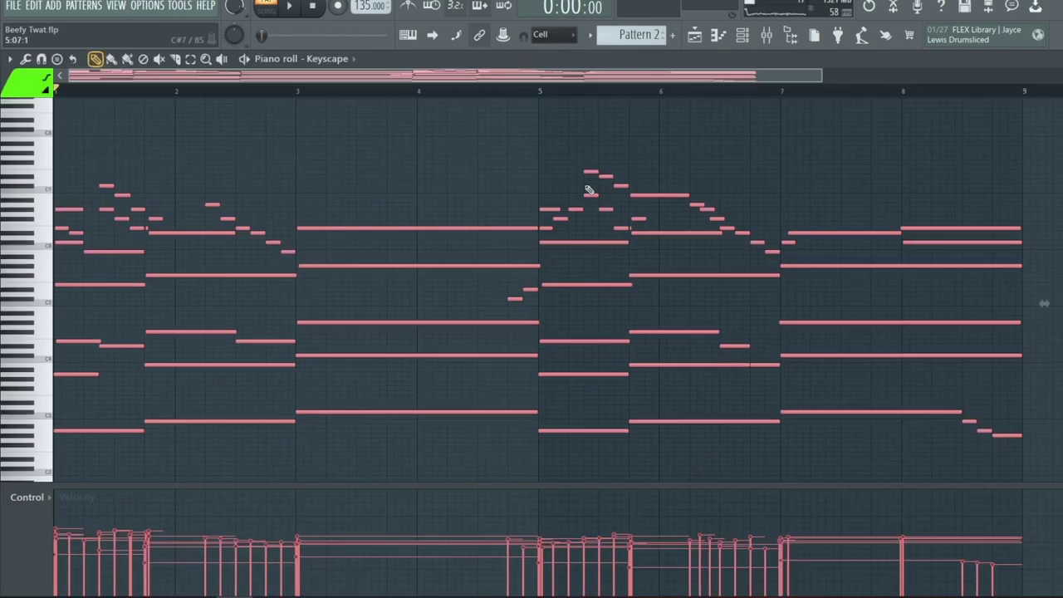
{"action": "key", "text": "space"}
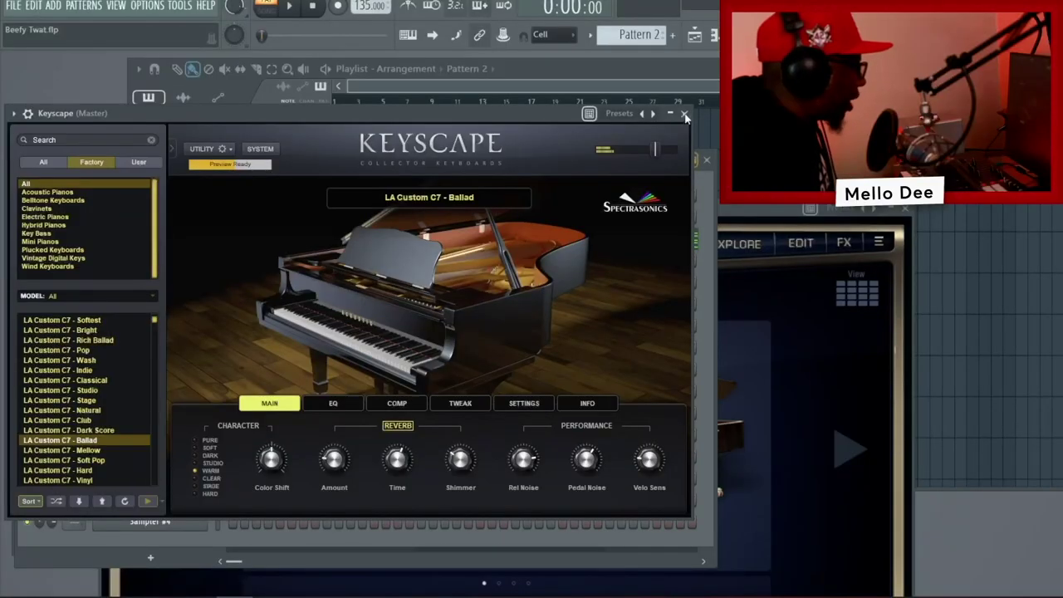
Close the Keyscape instrument and render Pattern 2 as an audio clip on Track 1 of the playlist.
{"action": "left_click", "coordinate": [685, 114]}
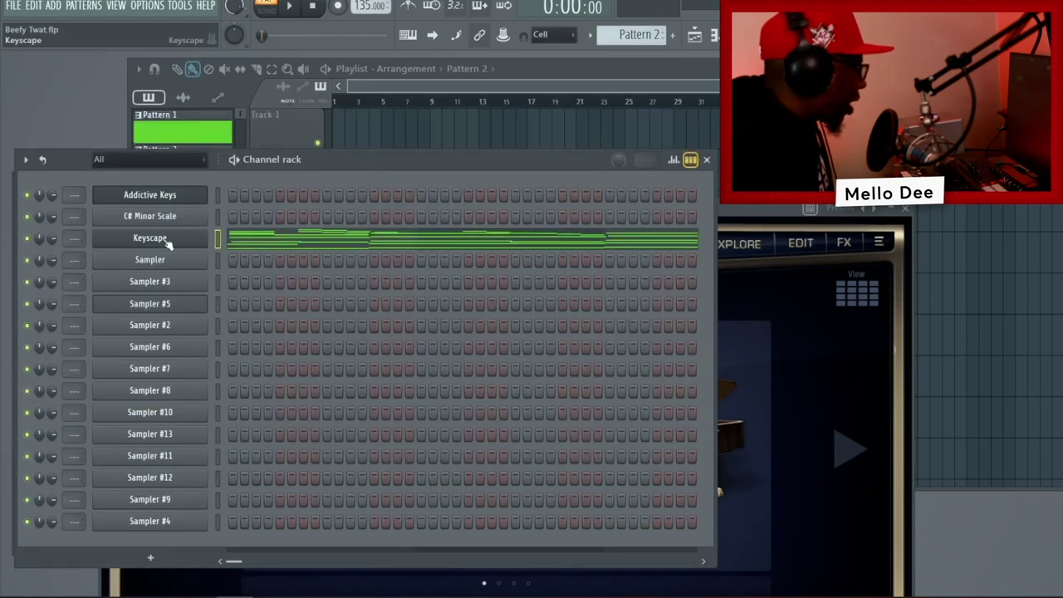
{"action": "left_click", "coordinate": [166, 239]}
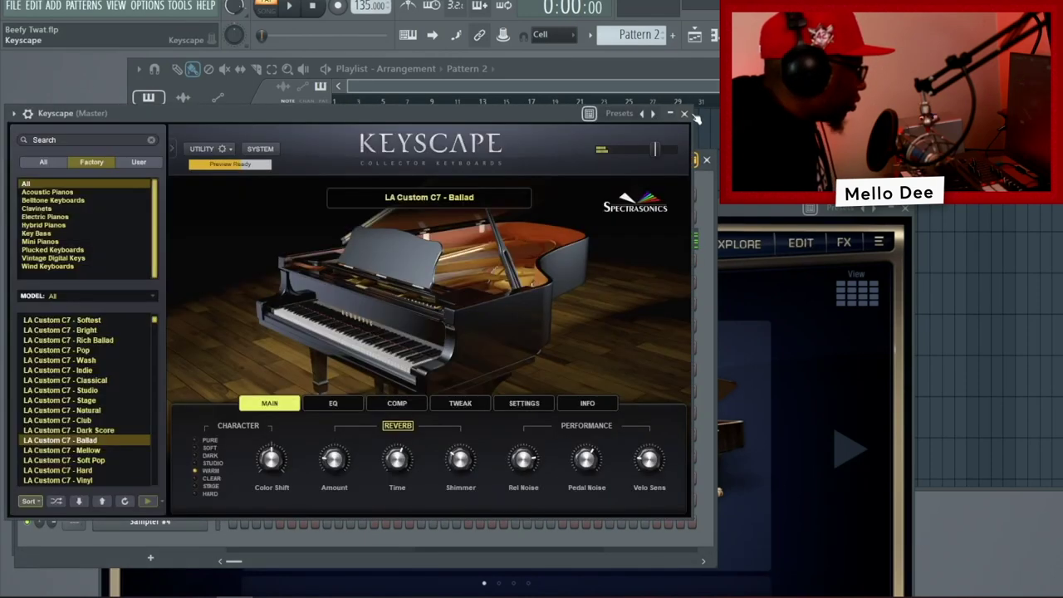
{"action": "left_click", "coordinate": [685, 115]}
{"action": "left_click", "coordinate": [75, 13]}
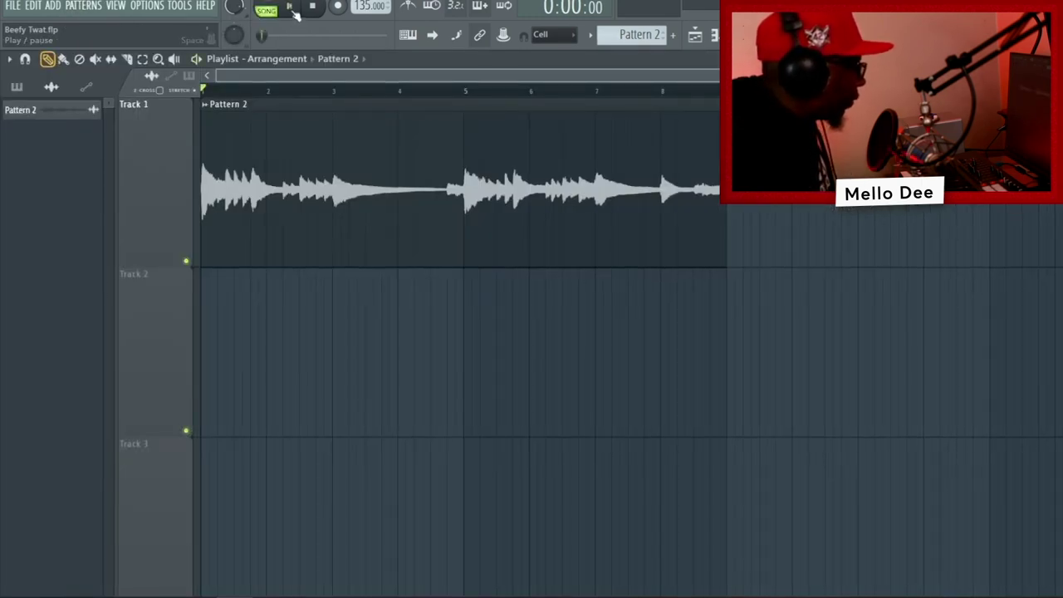
Play the Pattern 2 audio clip in song mode and replay it from just before bar 8.
{"action": "left_click", "coordinate": [290, 8]}
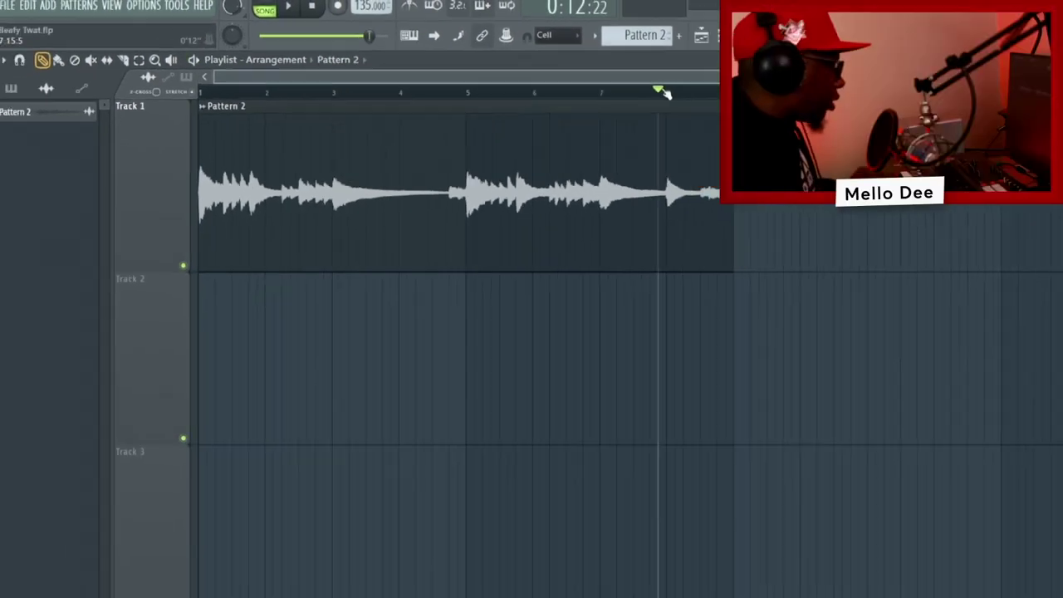
{"action": "left_click_drag", "start_coordinate": [664, 90], "coordinate": [655, 93]}
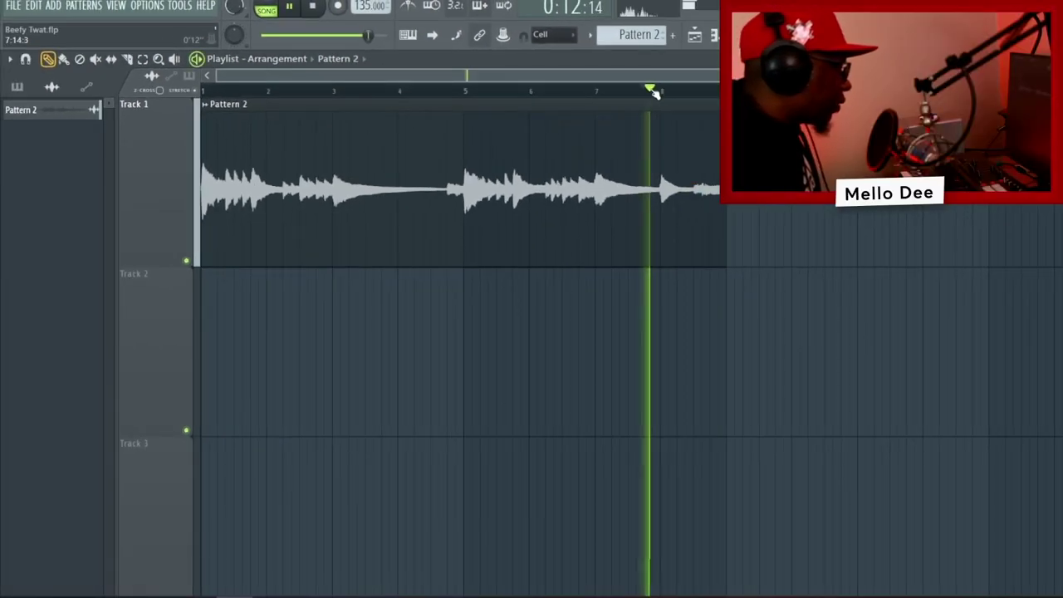
{"action": "key", "text": "space"}
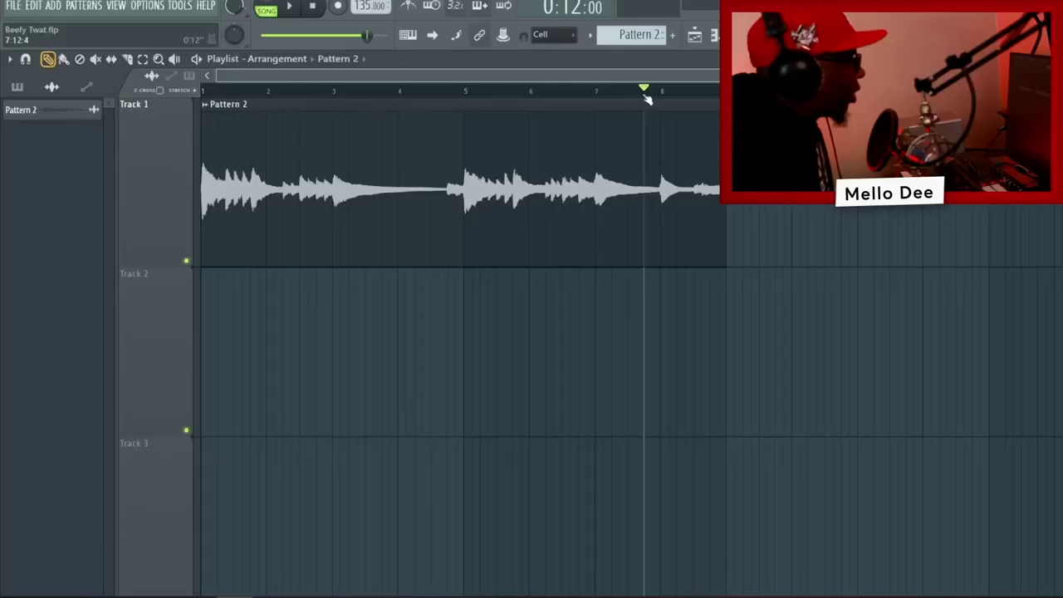
{"action": "right_click", "coordinate": [645, 114]}
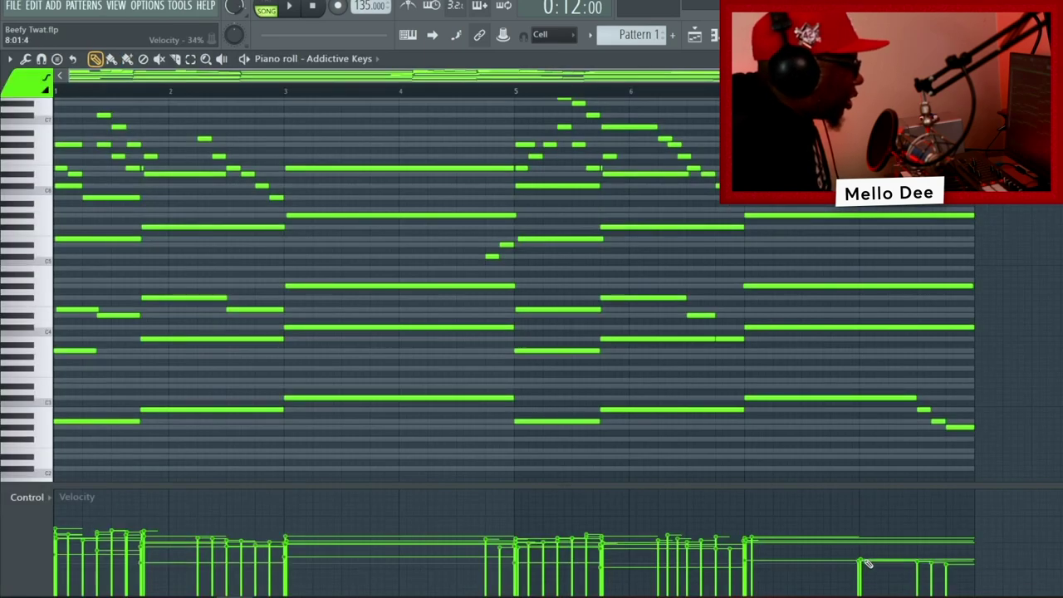
Lower the velocities of the Pattern 1 notes at the start of bar 8 and replay the passage from bar 7.
{"action": "key", "text": "space"}
{"action": "scroll", "coordinate": [865, 550], "scroll_direction": "down", "scroll_amount": 2}
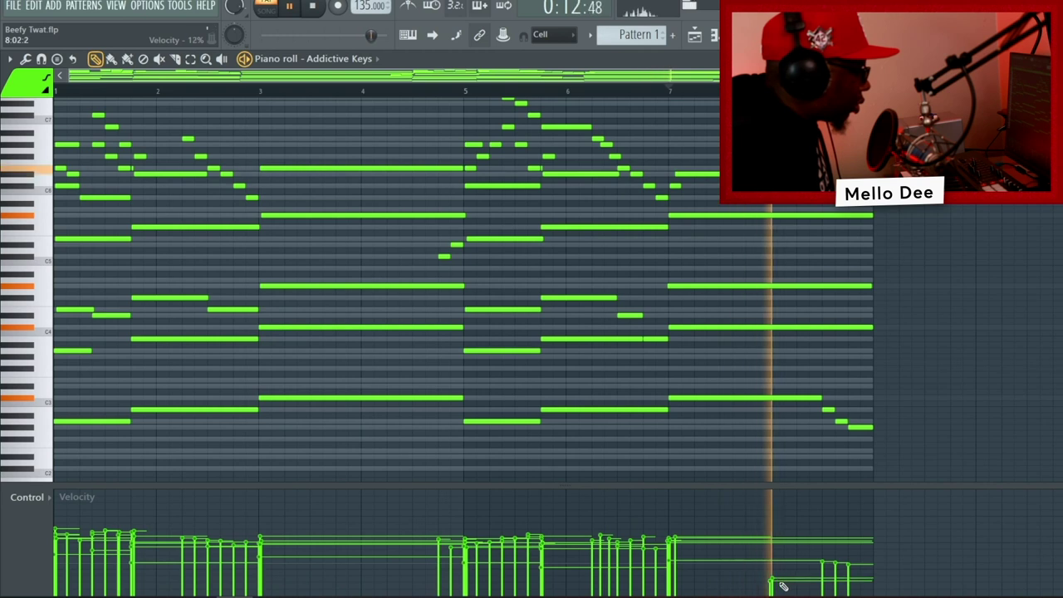
{"action": "key", "text": "space"}
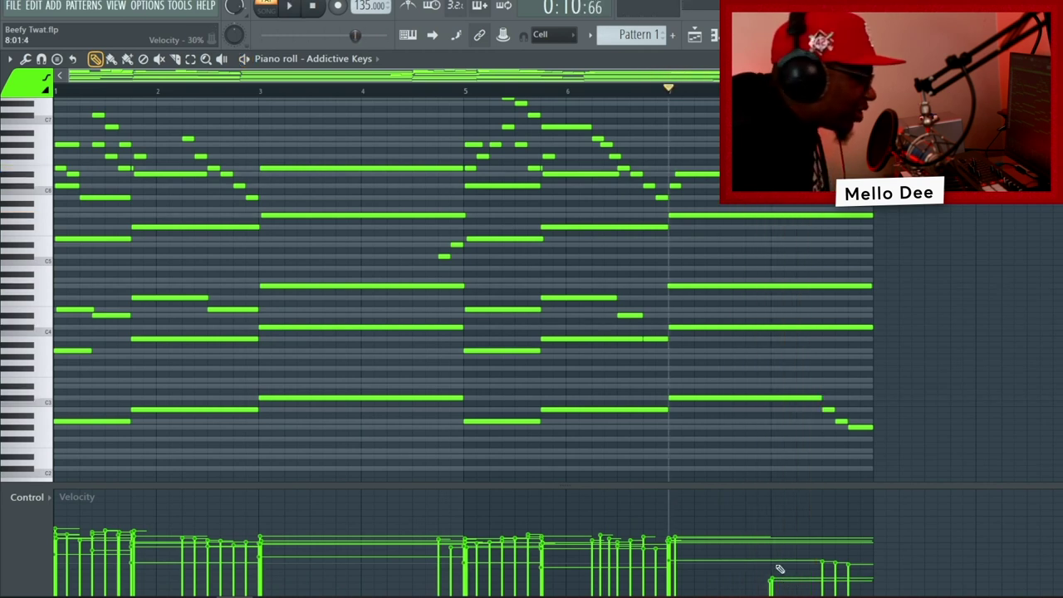
{"action": "key", "text": "space"}
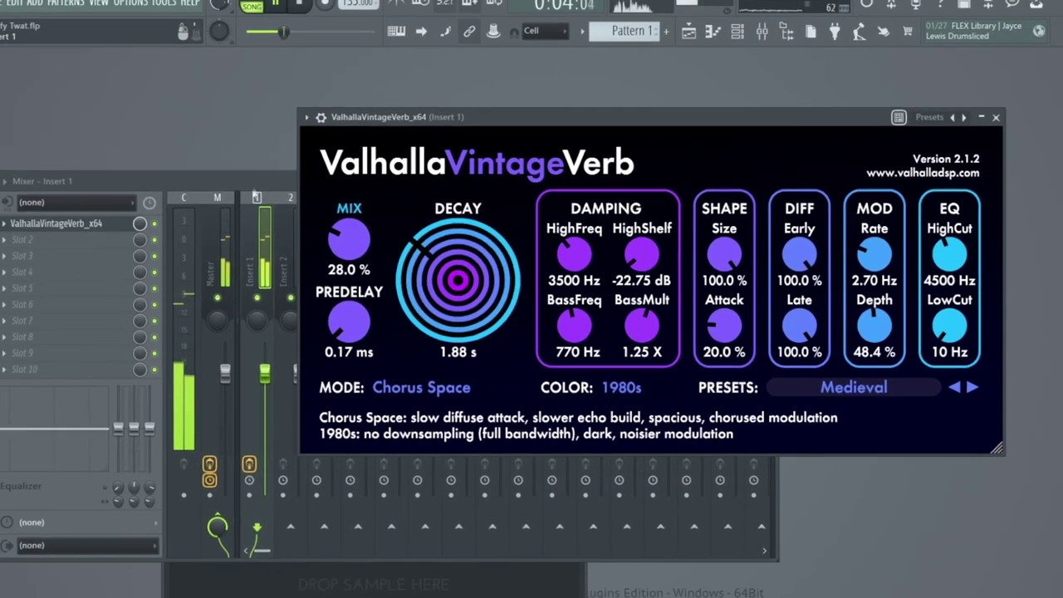
{"action": "left_click", "coordinate": [54, 183]}
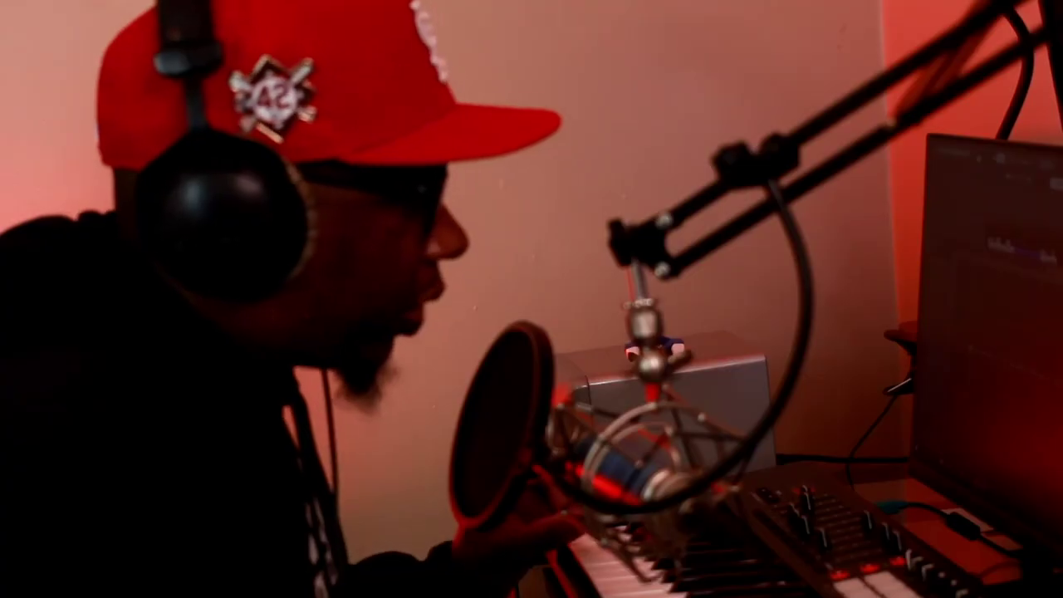